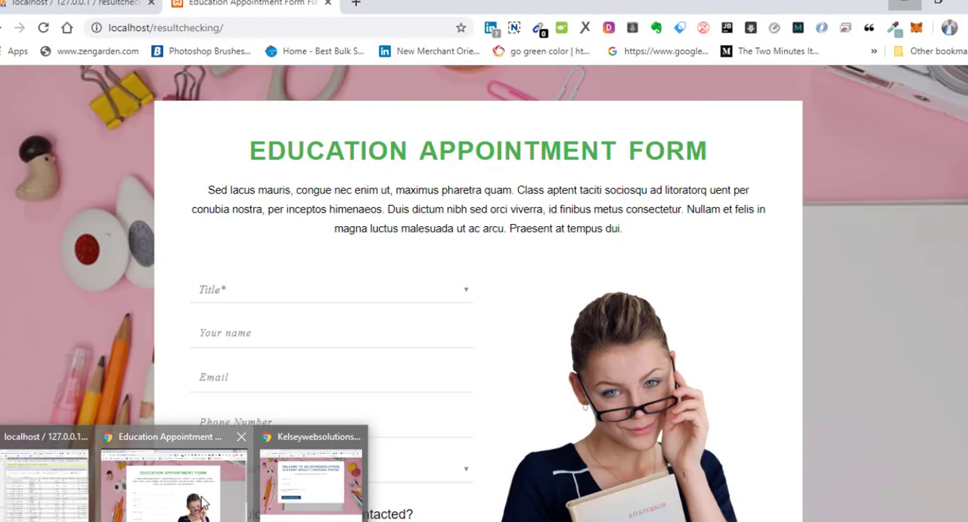
left_click(201, 503)
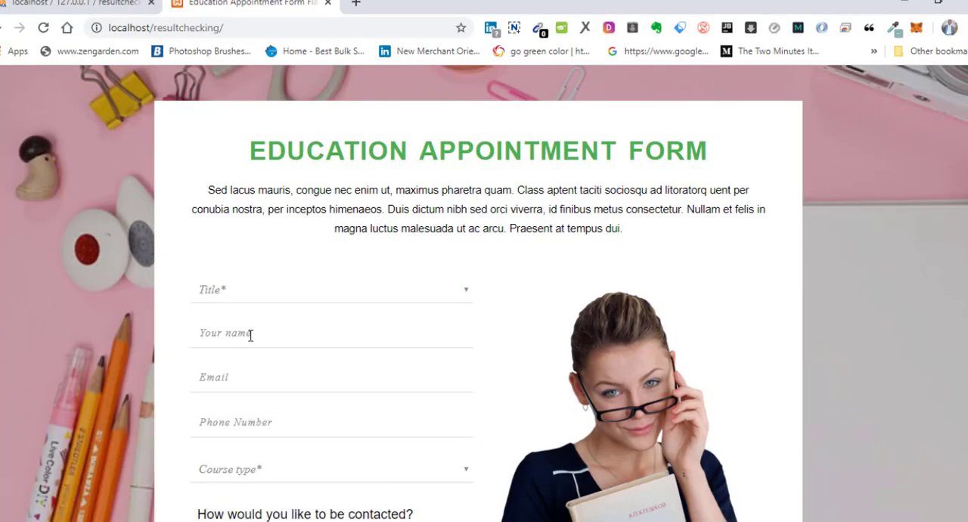
scroll(310, 222, "down", 3)
scroll(409, 260, "up", 3)
scroll(409, 267, "down", 4)
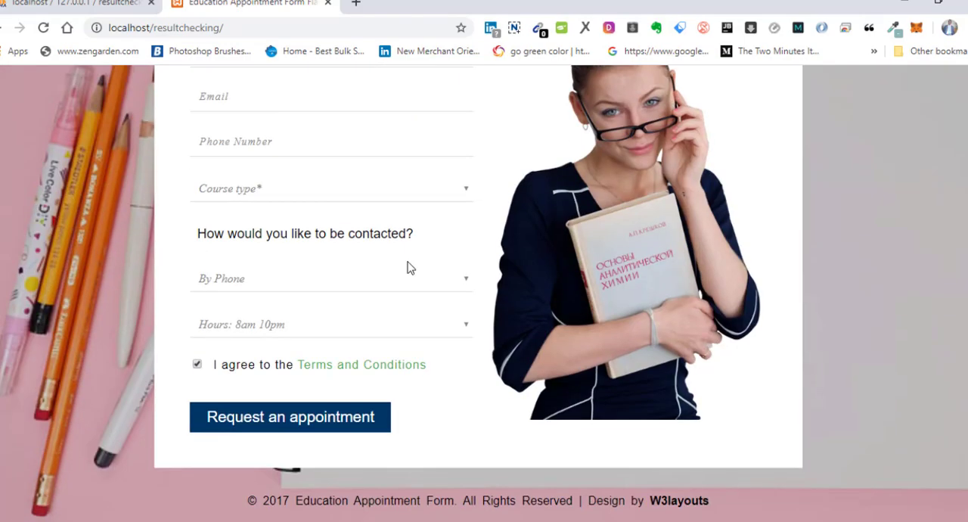
scroll(409, 267, "up", 4)
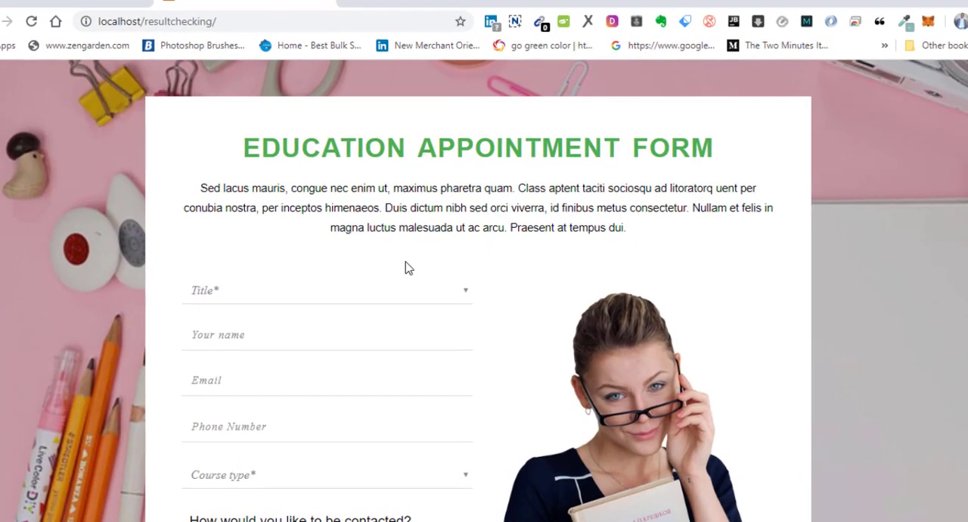
scroll(527, 254, "down", 4)
scroll(527, 250, "up", 4)
scroll(527, 248, "down", 5)
scroll(524, 243, "up", 5)
scroll(527, 250, "down", 2)
scroll(520, 248, "down", 2)
scroll(521, 248, "up", 4)
scroll(521, 247, "down", 1)
scroll(590, 265, "down", 2)
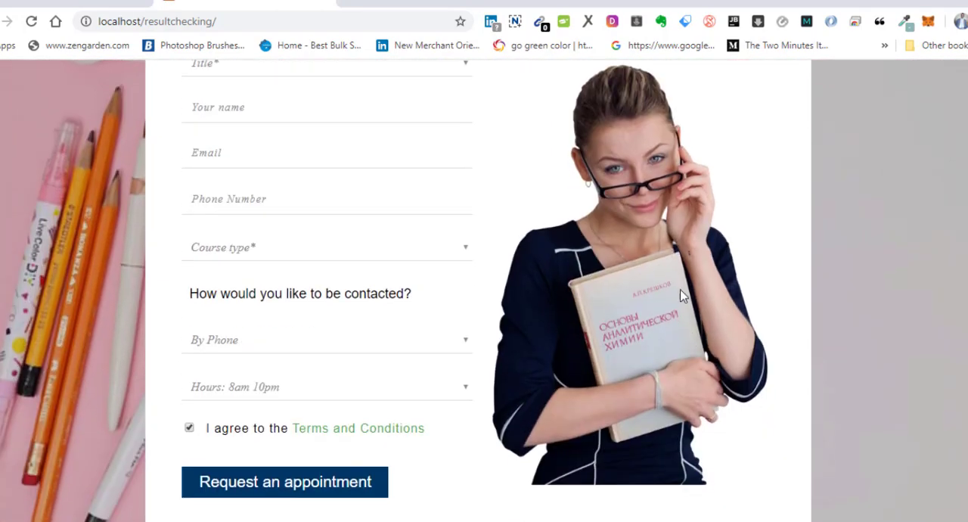
scroll(636, 208, "up", 1)
scroll(714, 255, "up", 2)
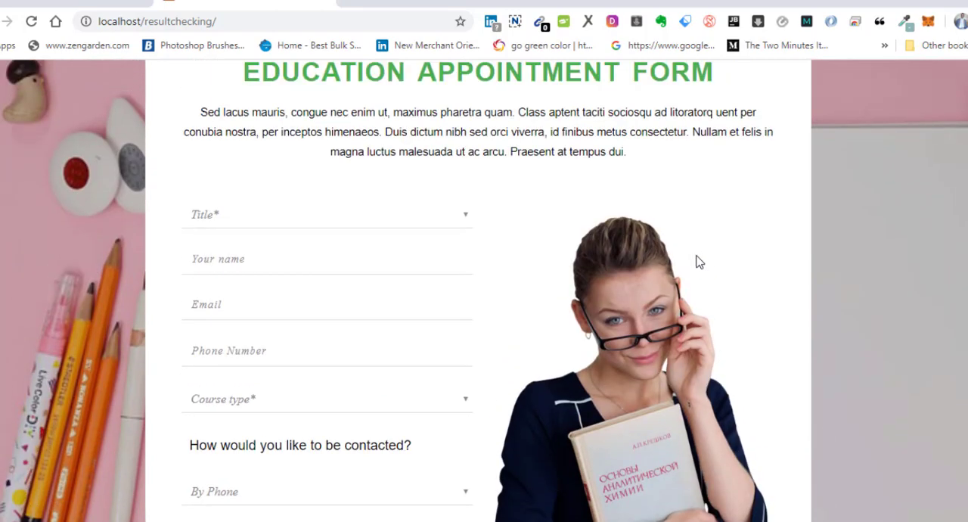
scroll(665, 269, "down", 1)
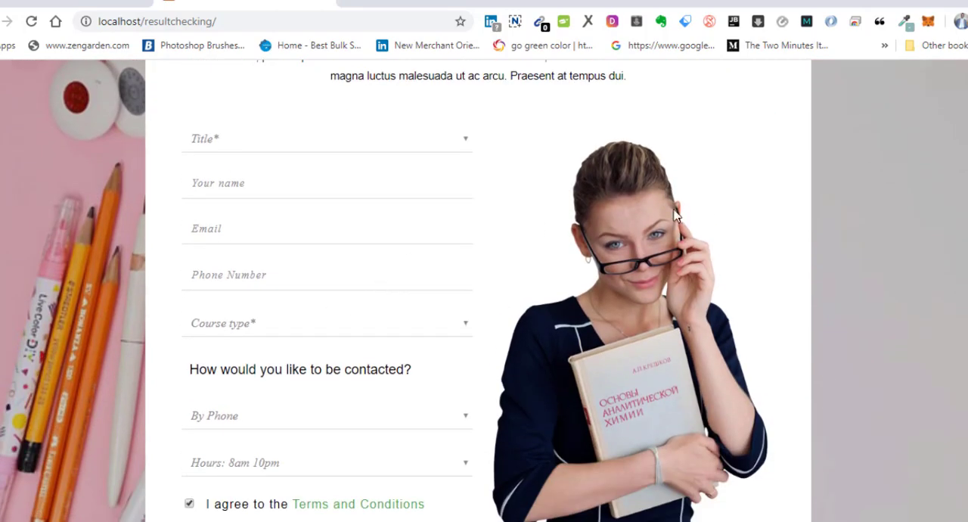
scroll(756, 270, "up", 2)
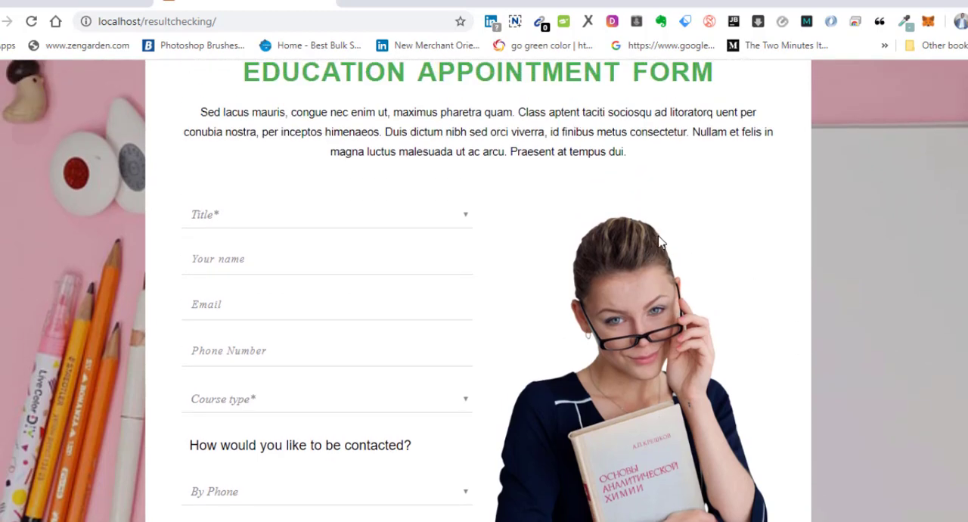
scroll(659, 241, "down", 2)
Inspect the form's photo in DevTools, revealing the images/img.png img element.
right_click(626, 257)
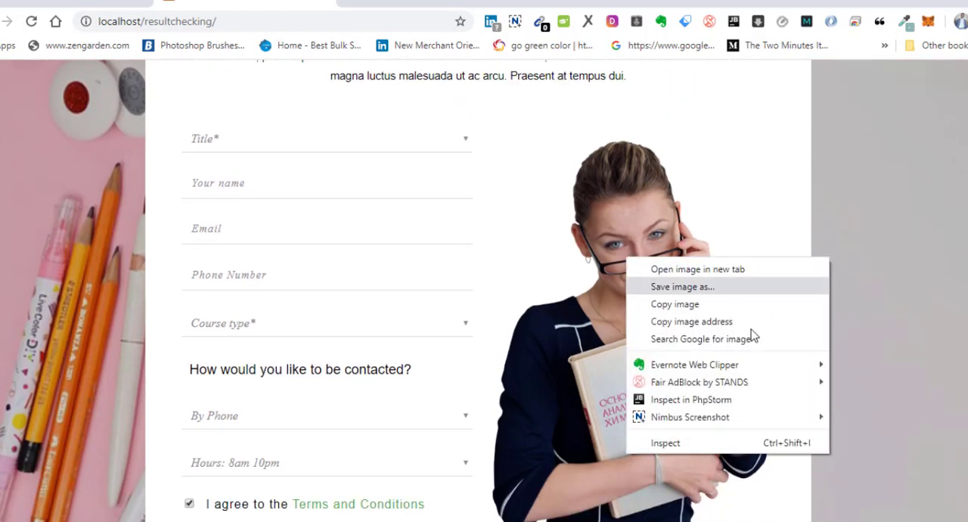
left_click(679, 447)
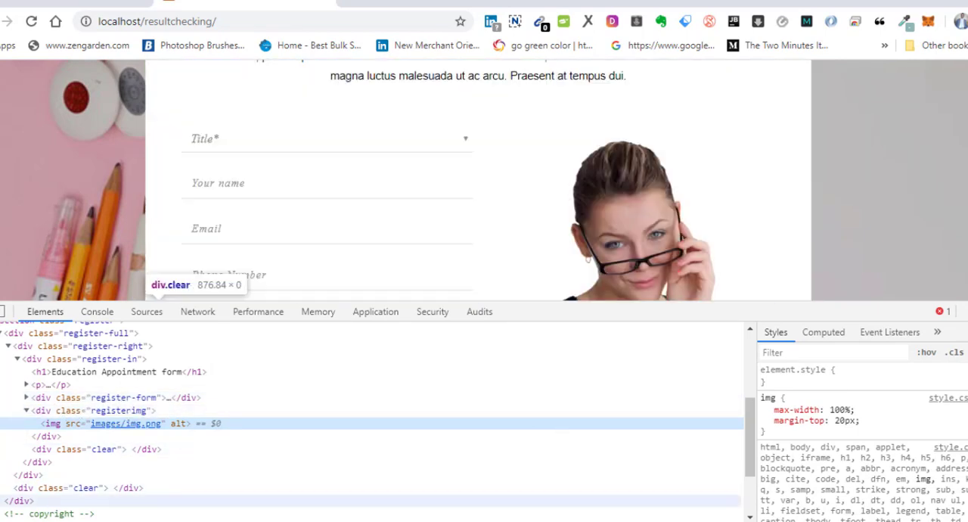
Switch to PhpStorm, load index.html and delete the W3layouts credit comment at the top.
key("alt+Tab")
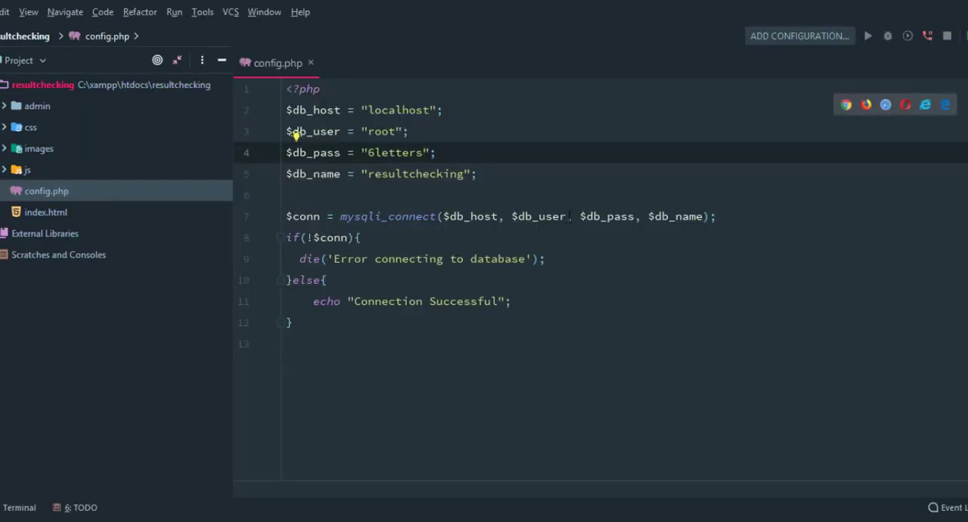
left_click(47, 215)
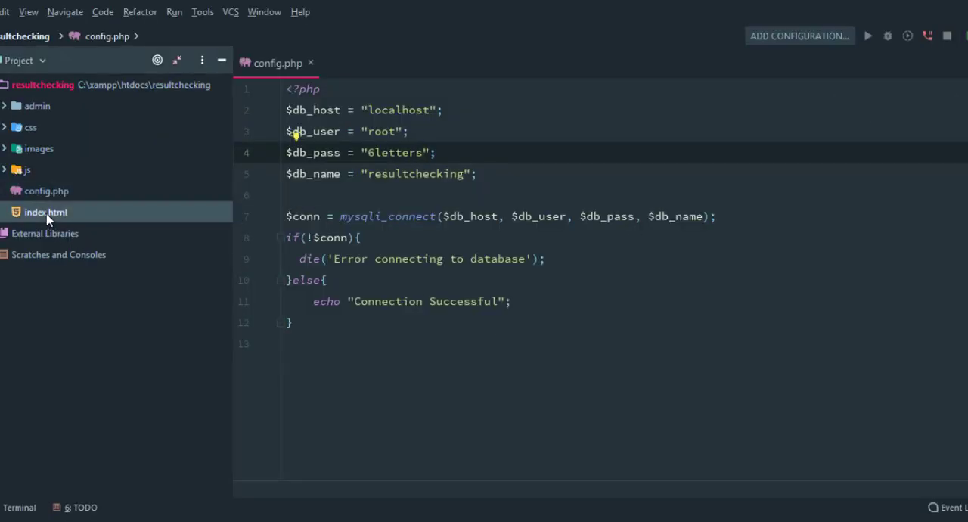
double_click(47, 215)
scroll(516, 202, "down", 6)
scroll(516, 202, "up", 5)
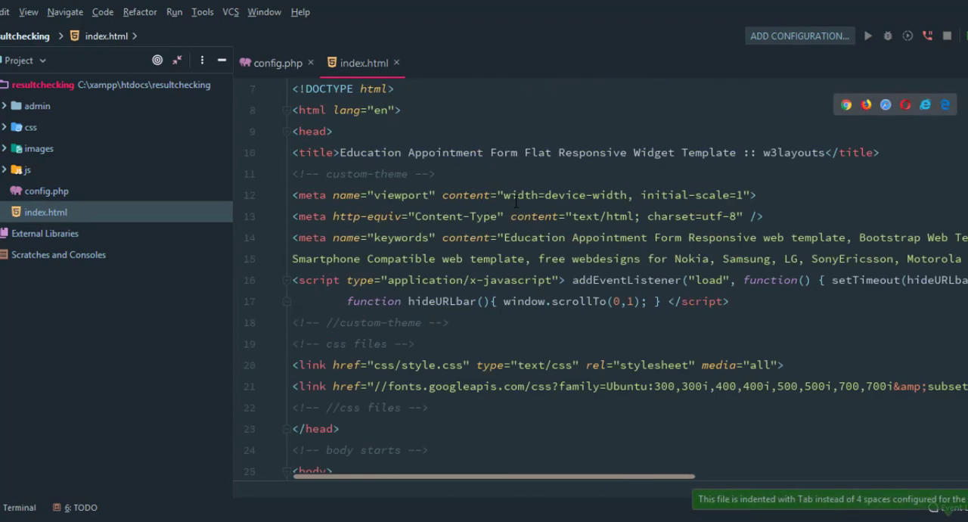
scroll(516, 201, "up", 1)
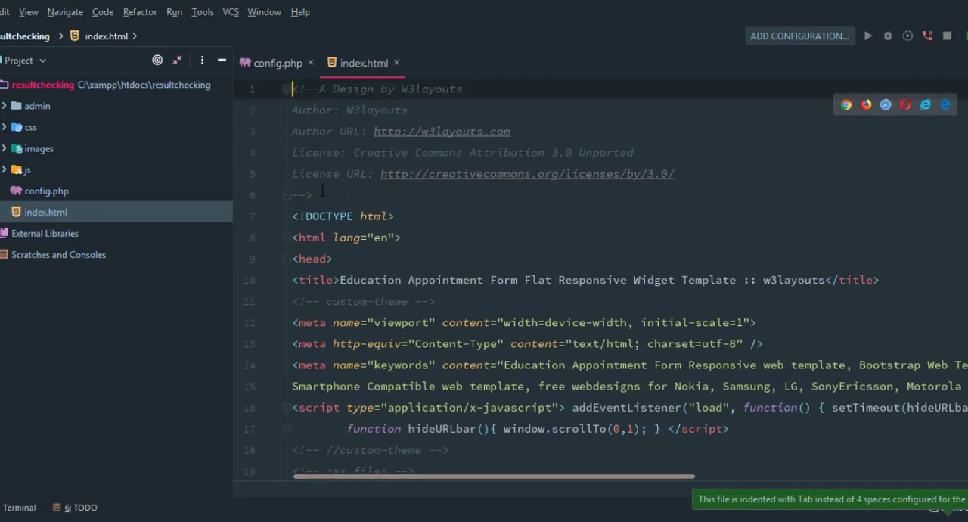
left_click_drag(316, 193, 282, 91)
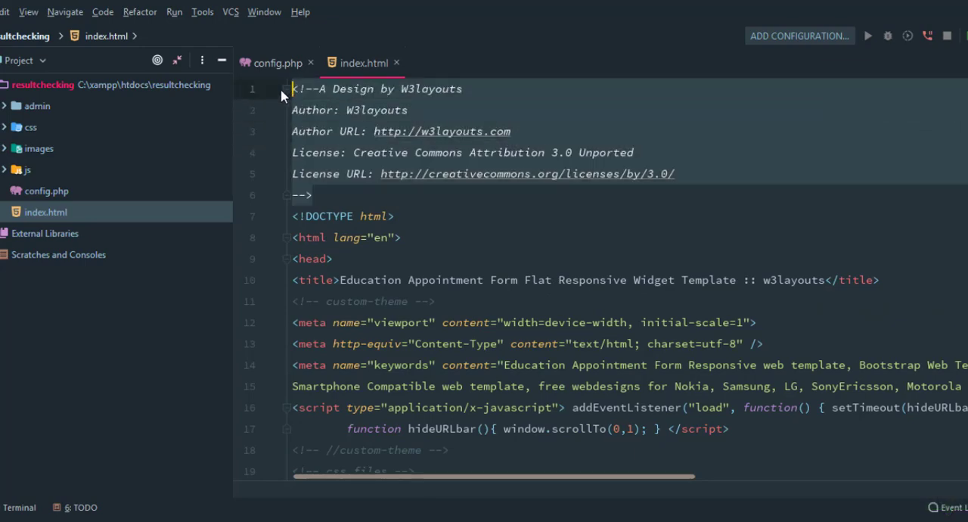
key("Delete")
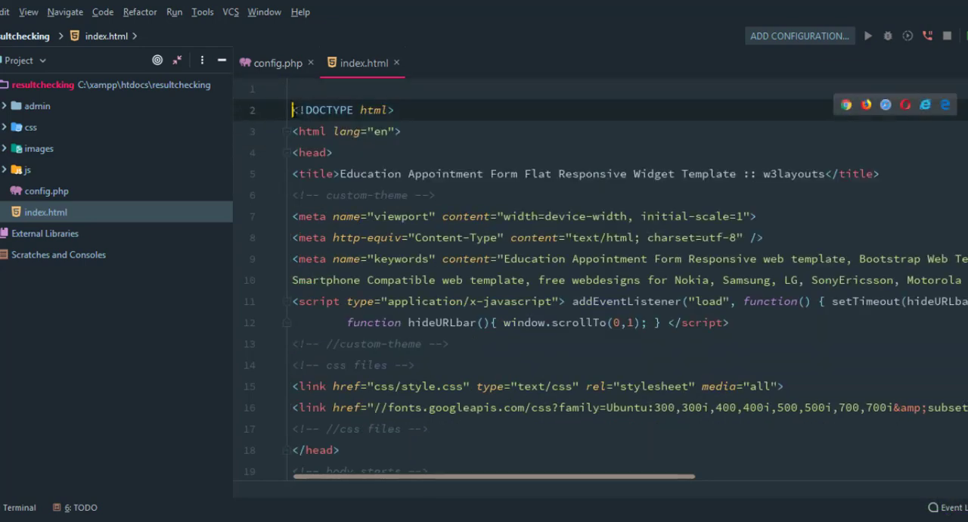
key("BackSpace")
scroll(482, 175, "down", 1)
scroll(481, 173, "up", 1)
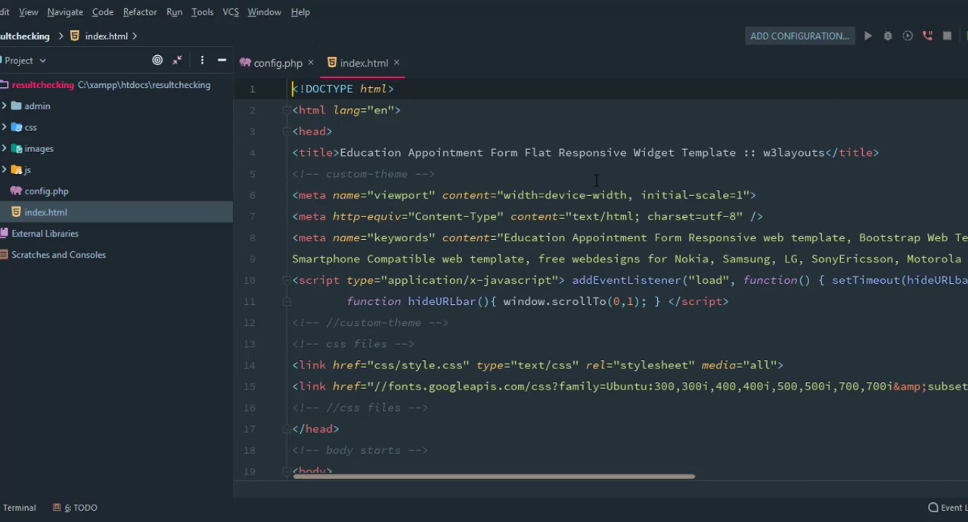
Clear the template's old page title so it can read Kelseywebsolutions Academy Result Checking Portal.
left_click_drag(825, 152, 457, 152)
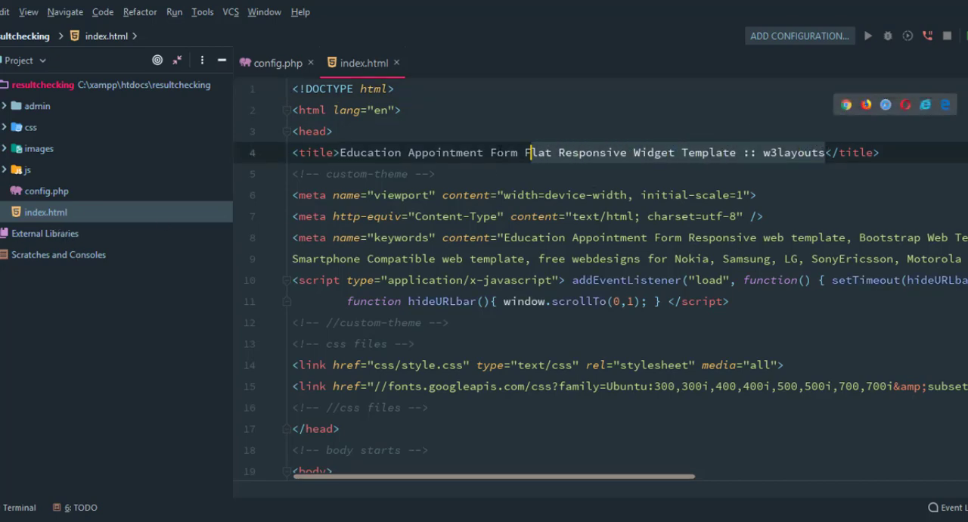
key("BackSpace")
key("BackSpace")
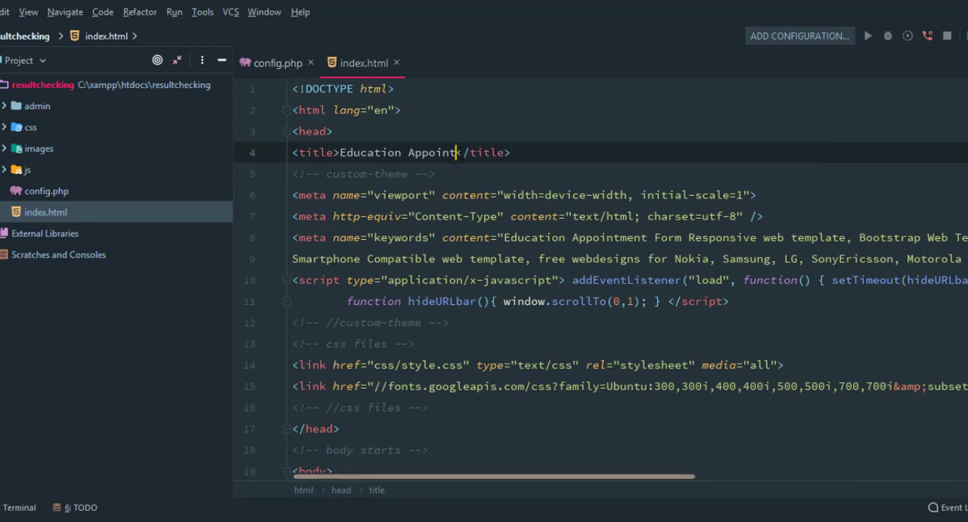
key("BackSpace")
key("BackSpace")
key("BackSpace")
key("BackSpace")
key("BackSpace")
key("BackSpace")
key("BackSpace")
key("BackSpace")
key("BackSpace")
key("BackSpace")
key("BackSpace")
key("BackSpace")
key("BackSpace")
key("BackSpace")
type("Kelseywebsolutions ")
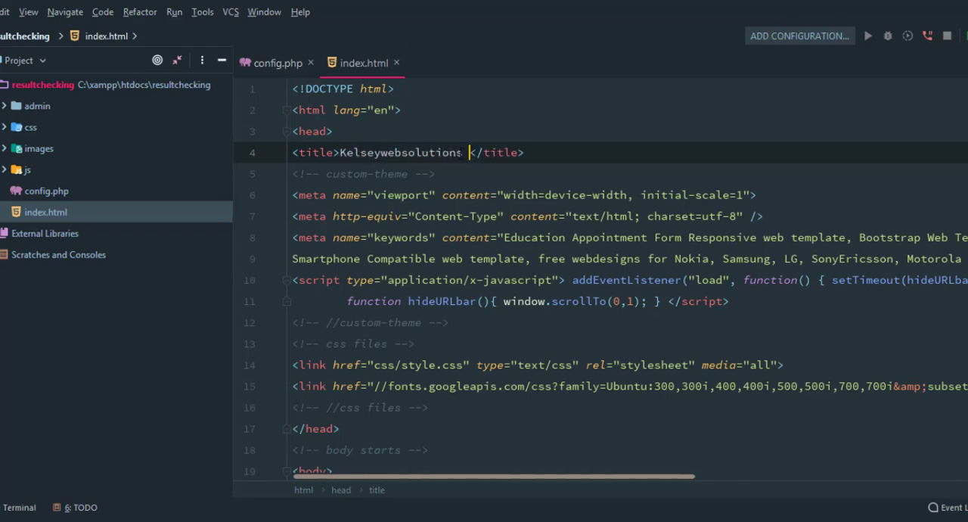
type("Academy ")
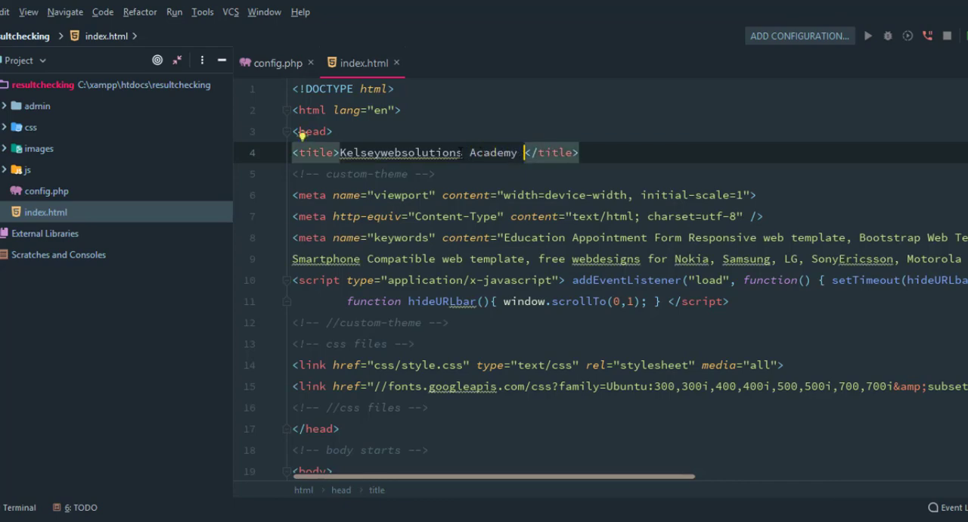
type("Result ")
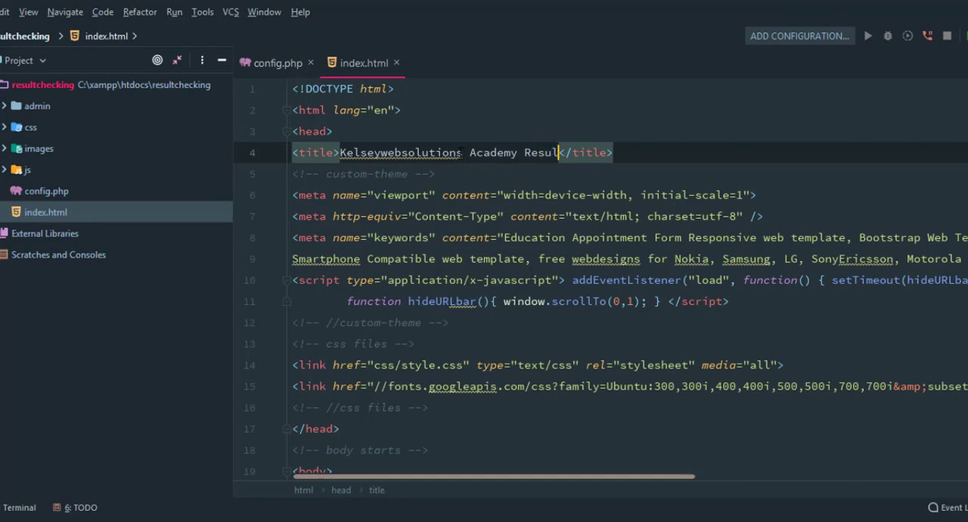
type("Checking Portal")
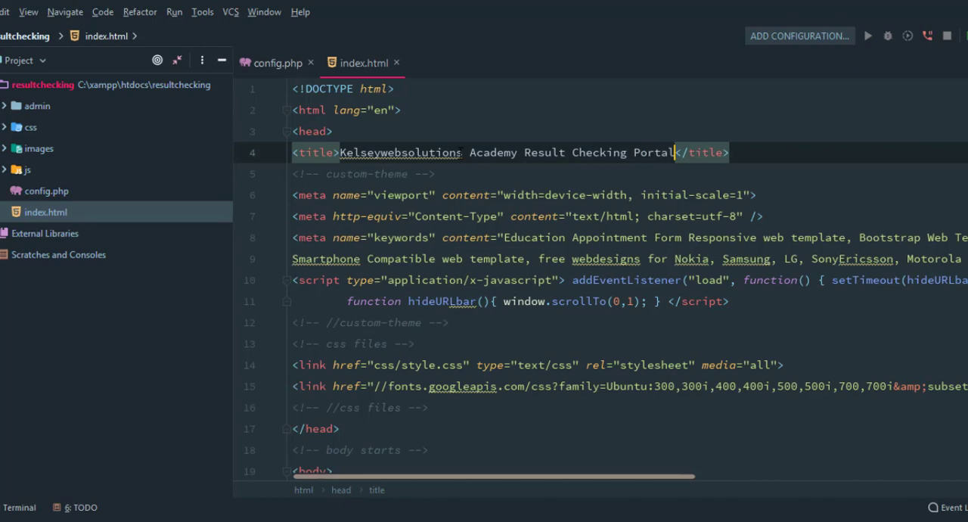
Dismiss the spelling suggestion on Kelseywebsolutions in the title without changing it.
left_click(534, 196)
left_click(400, 152)
right_click(403, 152)
left_click(703, 42)
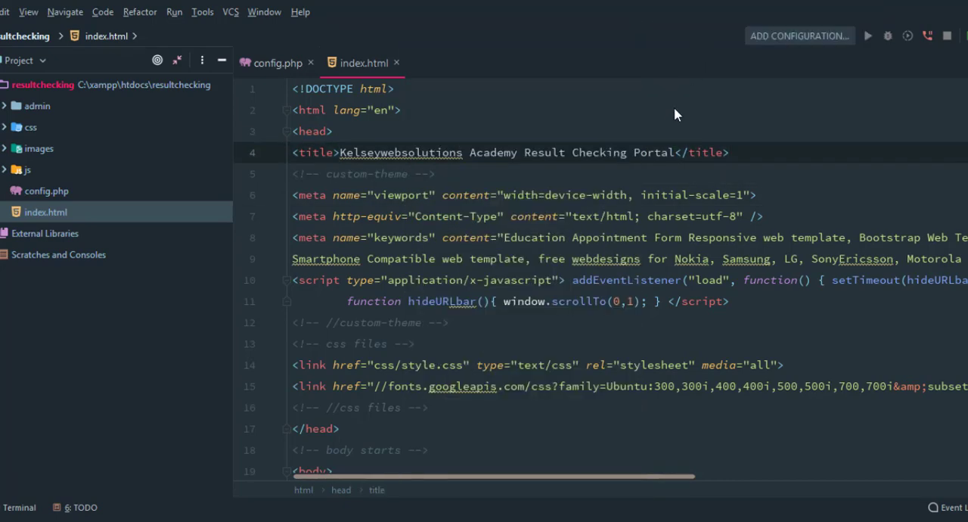
left_click(598, 174)
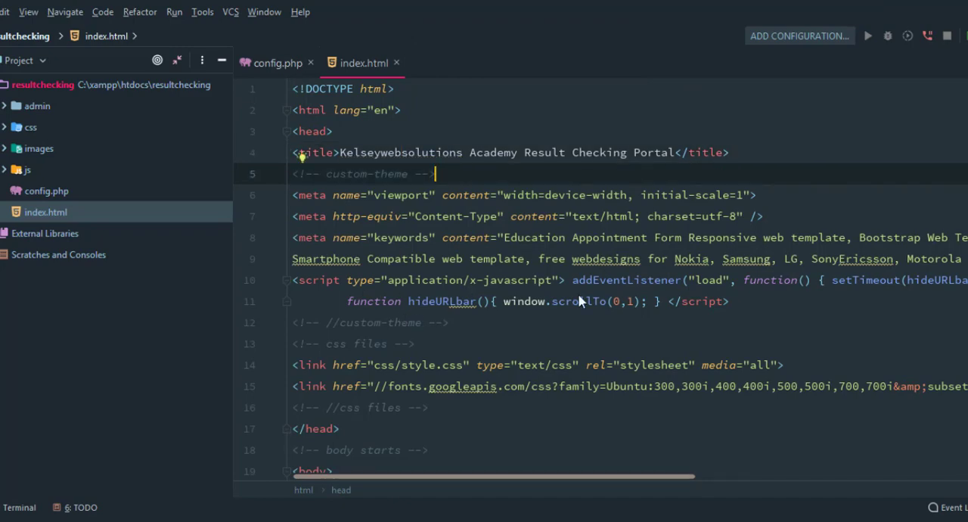
mouse_move(502, 477)
left_mouse_down()
mouse_move(519, 477)
mouse_move(505, 477)
left_mouse_up()
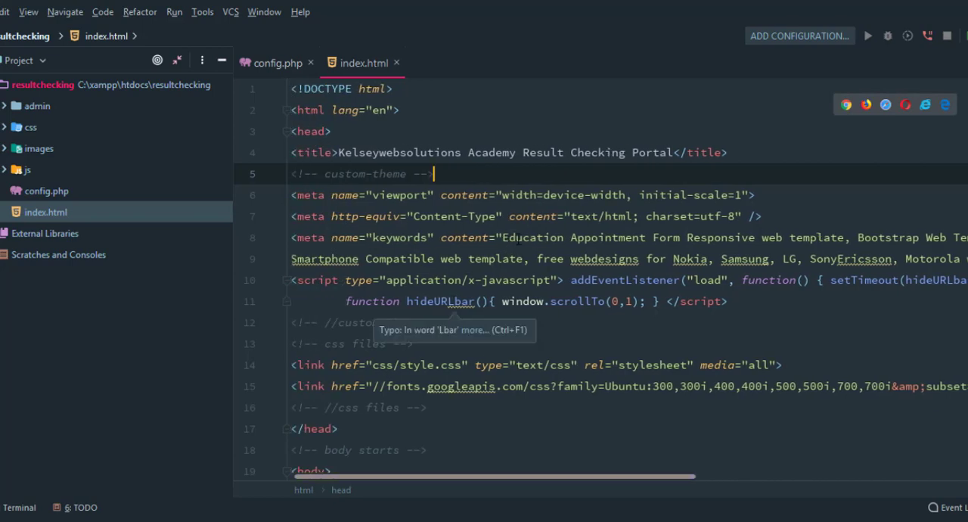
Replace the template's keywords meta content with Result Checking PHP Application.
left_click(529, 238)
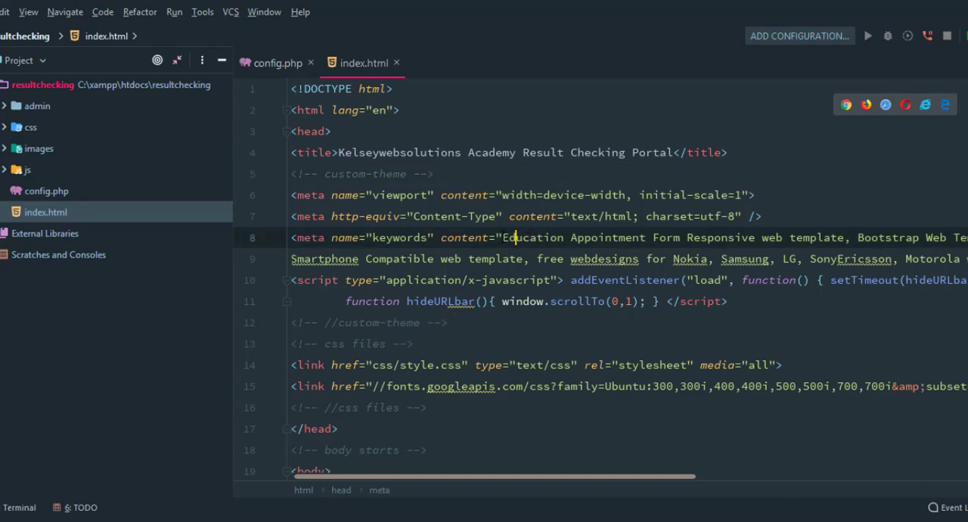
mouse_move(503, 238)
left_mouse_down()
mouse_move(511, 259)
mouse_move(957, 261)
left_mouse_up()
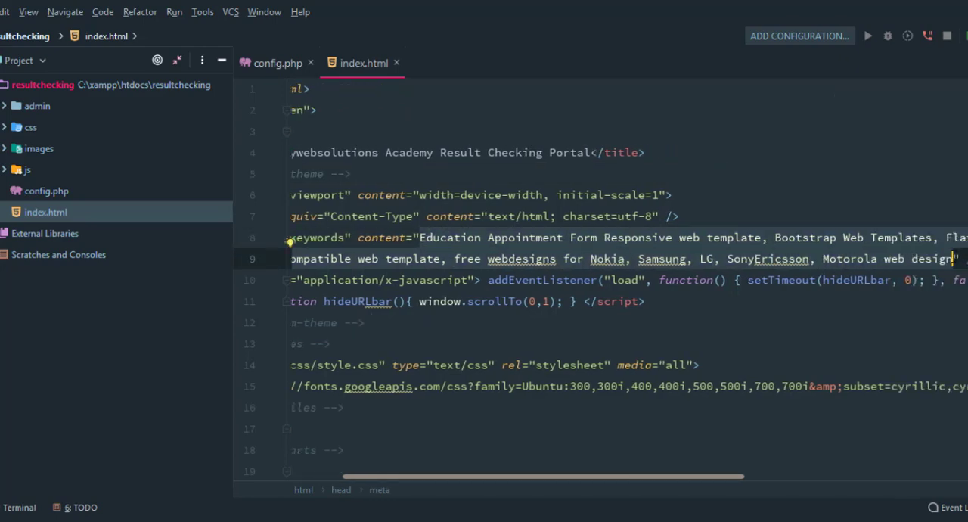
key("BackSpace")
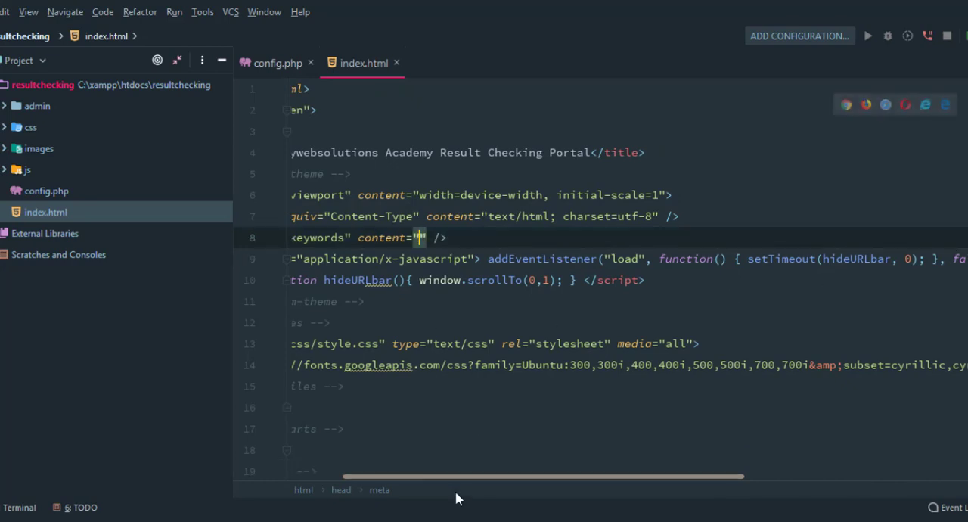
left_click_drag(446, 476, 397, 477)
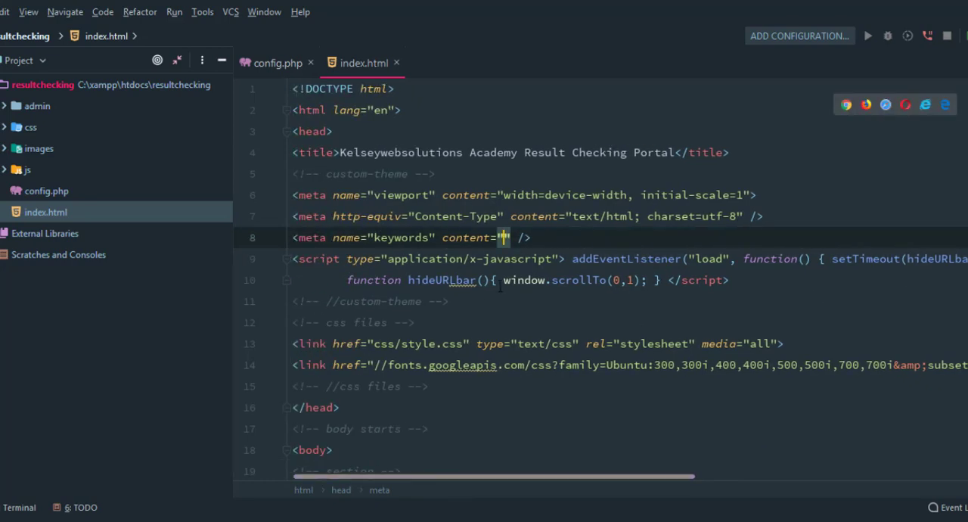
type("Result ")
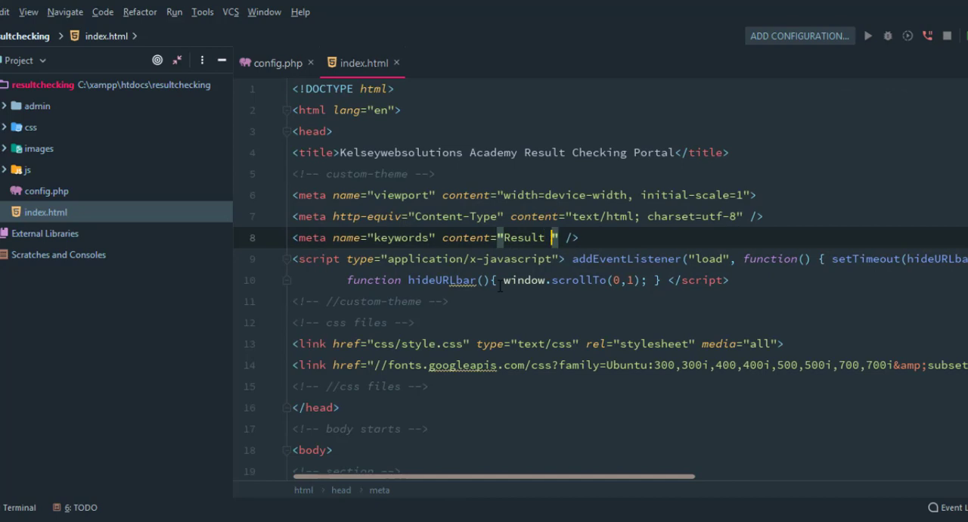
type("Checking Poral")
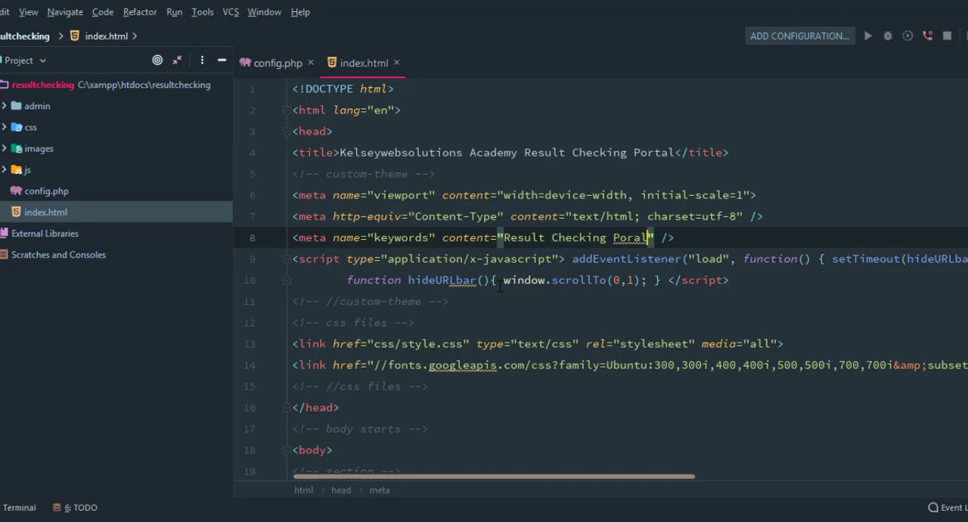
key("BackSpace")
key("BackSpace")
key("BackSpace")
key("BackSpace")
type("HP Application")
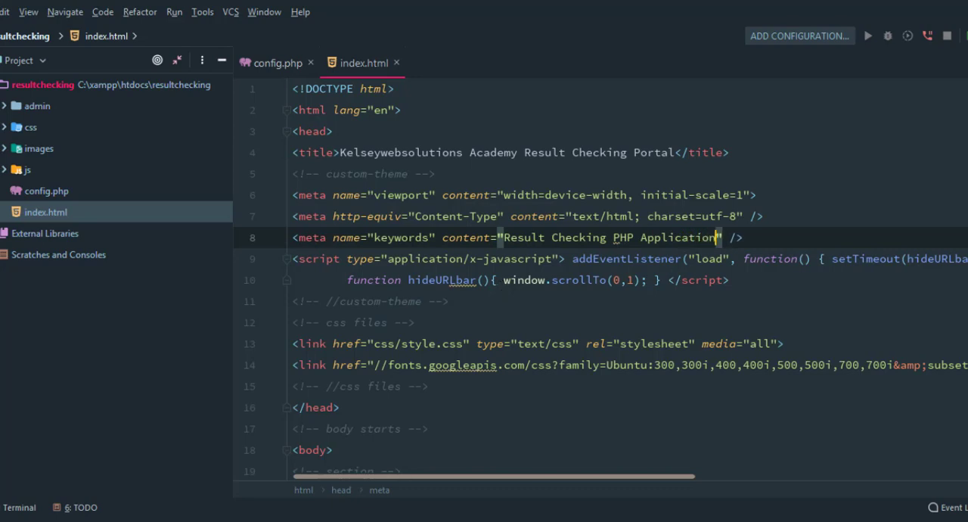
left_click(505, 282)
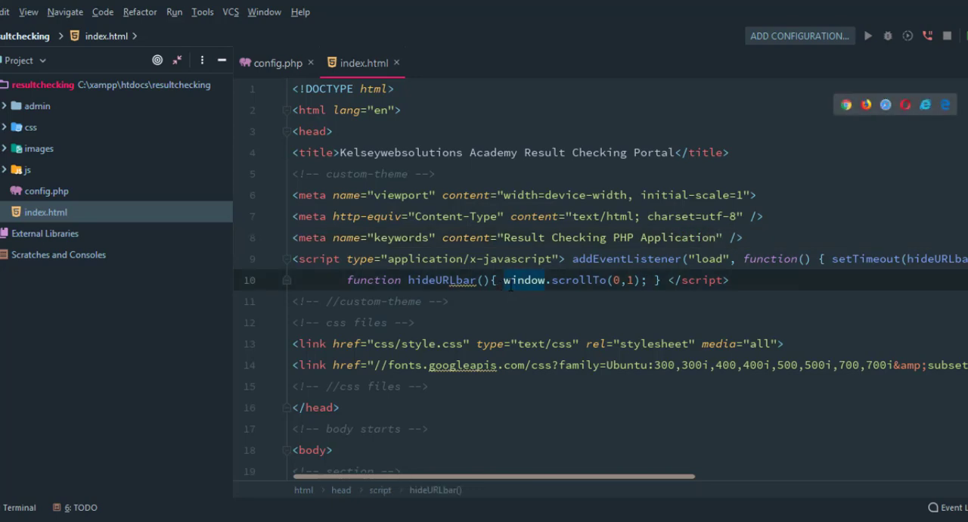
scroll(492, 241, "down", 1)
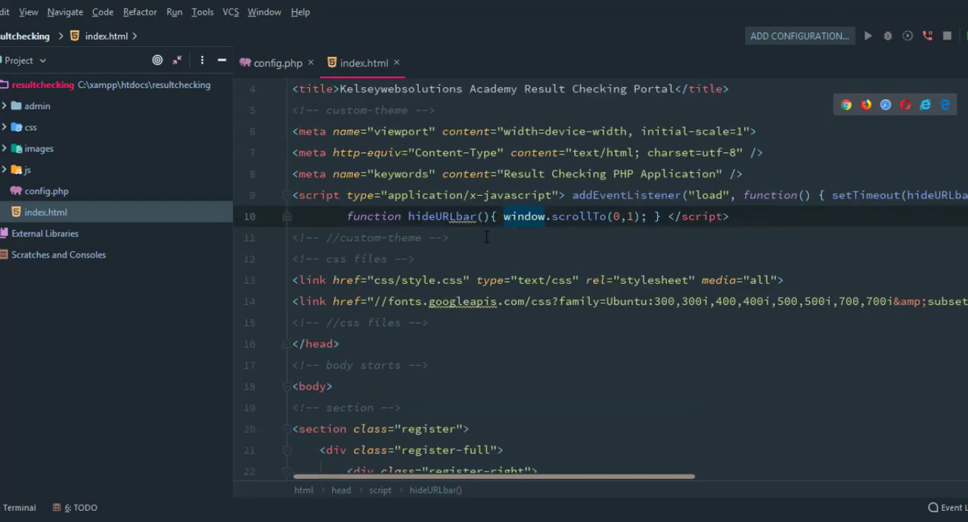
scroll(486, 237, "down", 2)
scroll(487, 237, "down", 2)
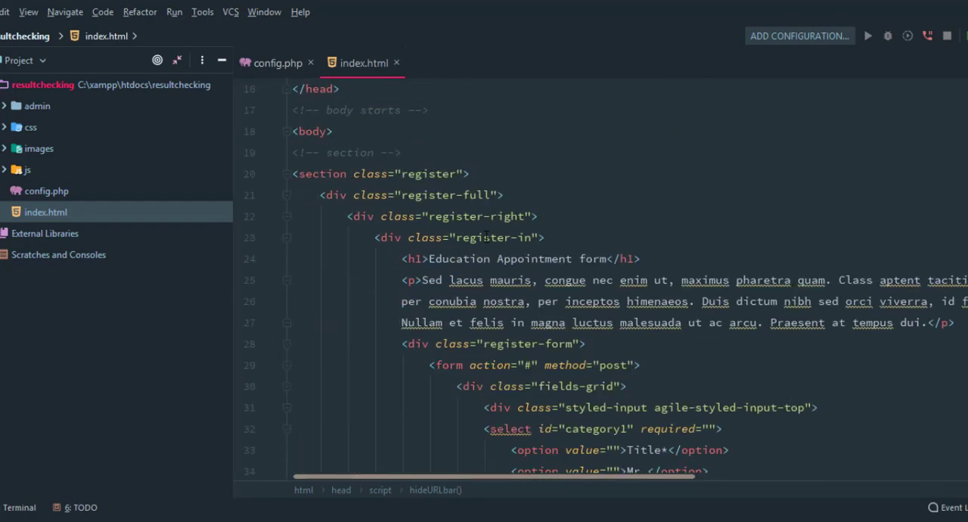
scroll(486, 237, "down", 2)
scroll(486, 237, "up", 2)
Comment out the registerimg div block (lines 96–98) holding the form's side image.
left_click(511, 280)
scroll(700, 318, "down", 2)
scroll(701, 317, "down", 1)
scroll(643, 314, "down", 4)
scroll(614, 312, "down", 1)
scroll(614, 314, "down", 2)
scroll(614, 303, "down", 1)
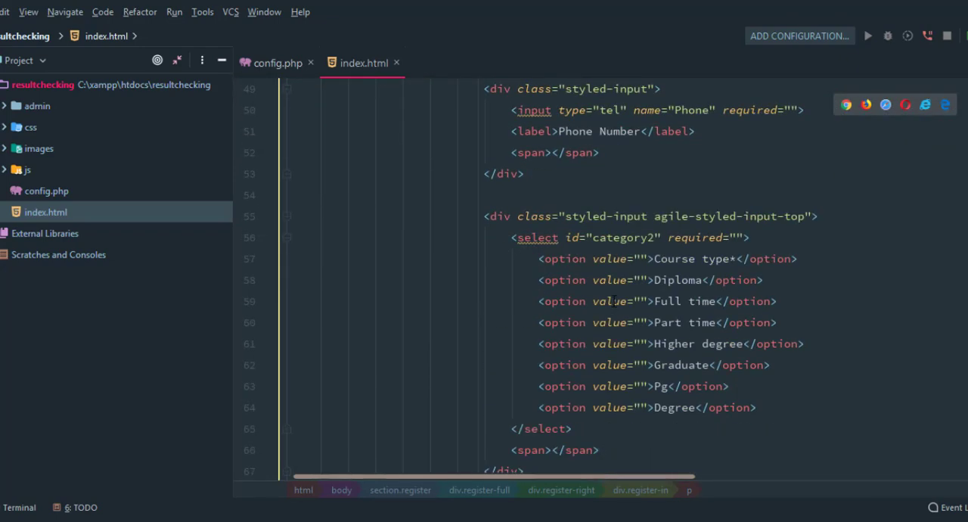
scroll(614, 301, "down", 3)
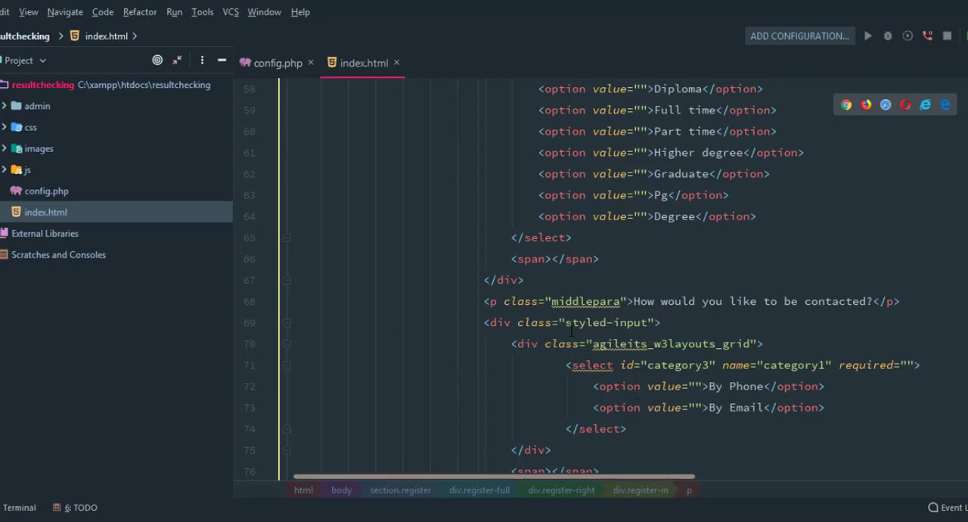
scroll(571, 331, "down", 2)
scroll(571, 331, "down", 2)
scroll(571, 330, "down", 3)
scroll(571, 331, "down", 2)
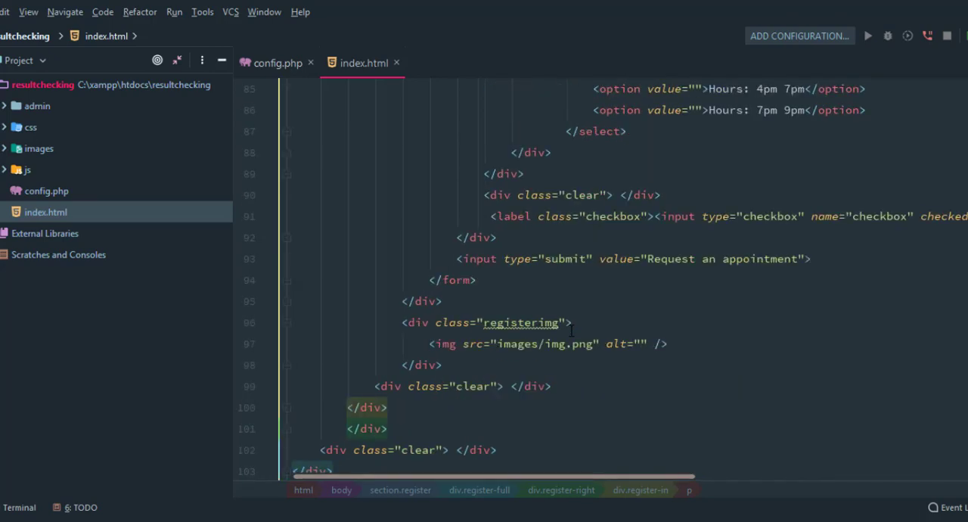
left_click(417, 324)
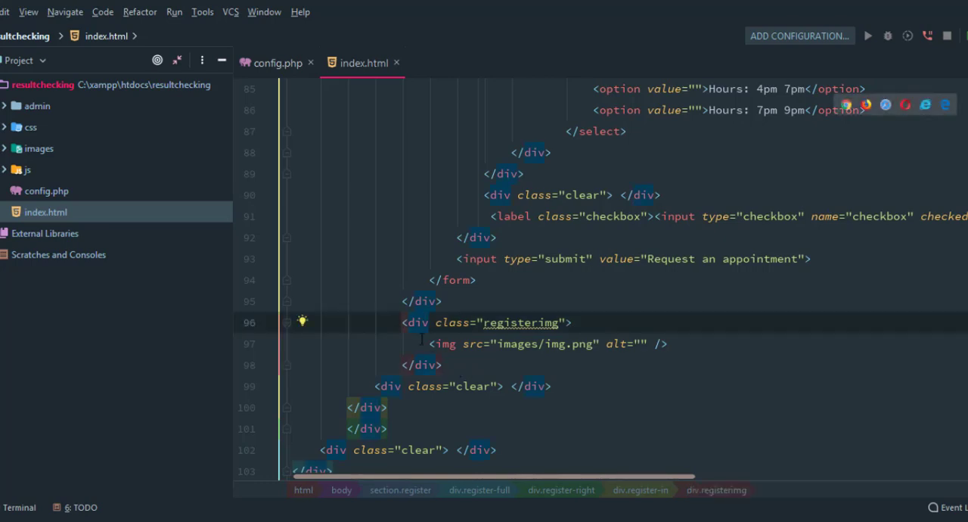
key("Down")
key("Up")
key("Down")
key("Down")
key("shift+Up")
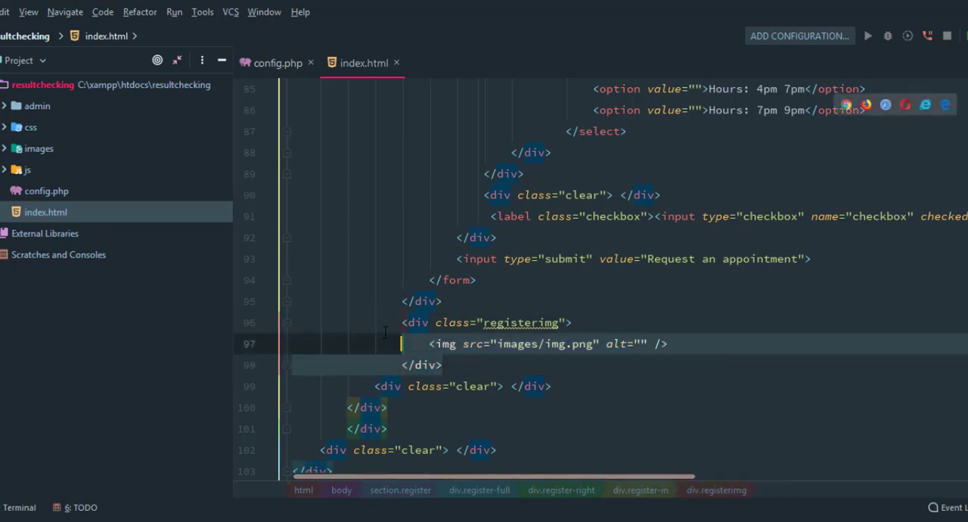
left_click(376, 323, "shift")
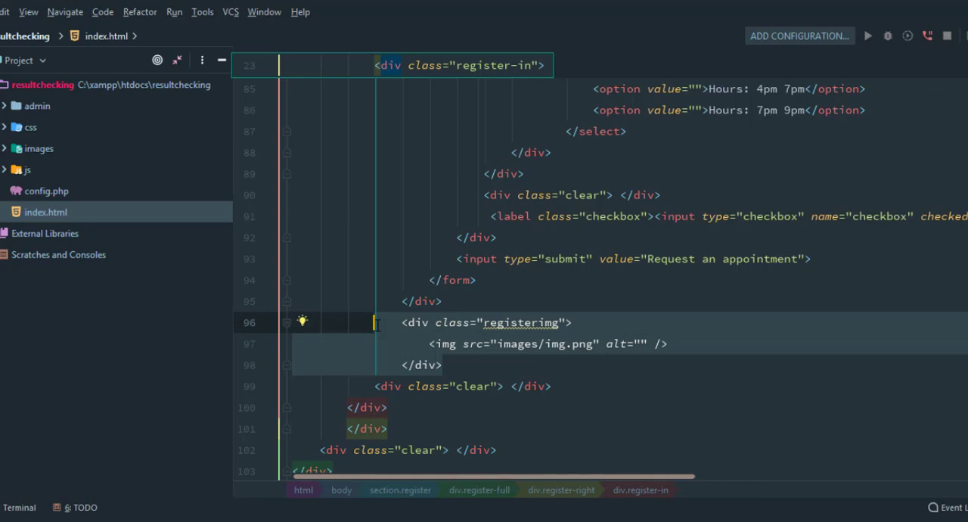
key("ctrl+slash")
left_click(493, 302)
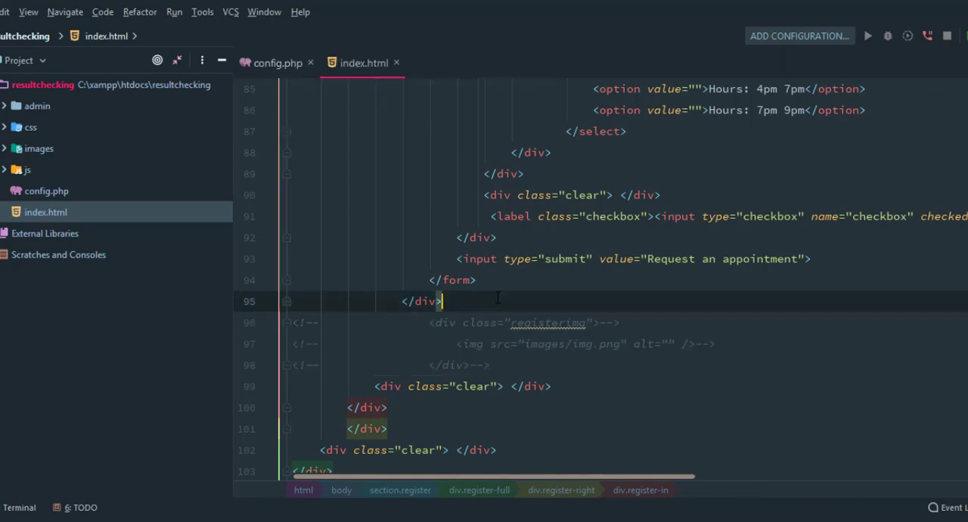
key("Down")
key("Down")
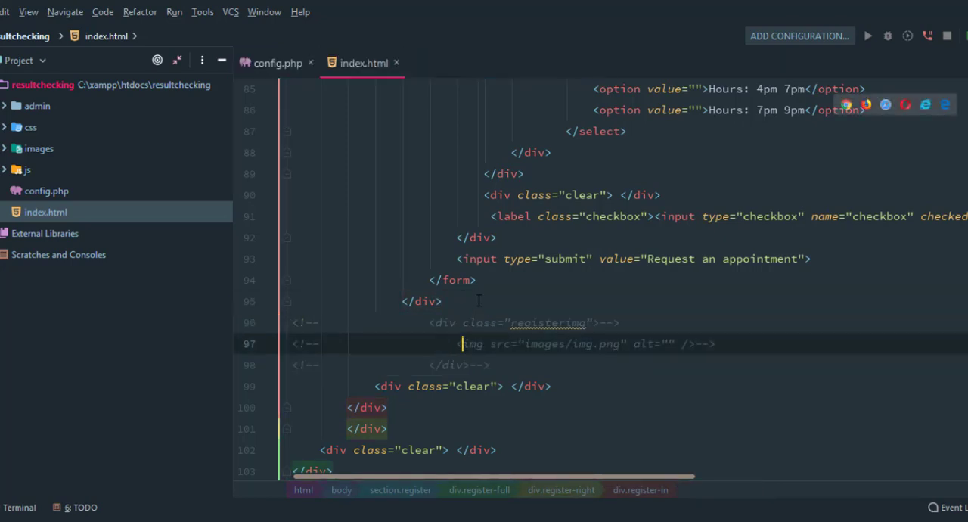
Reload localhost/resultchecking in Chrome and close DevTools to see the form without the side photo.
left_click(180, 517)
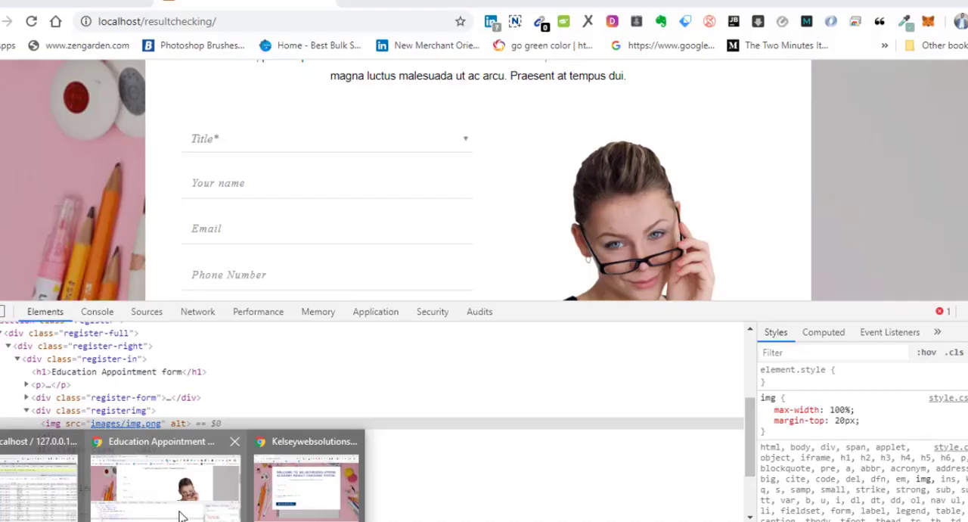
scroll(442, 208, "up", 2)
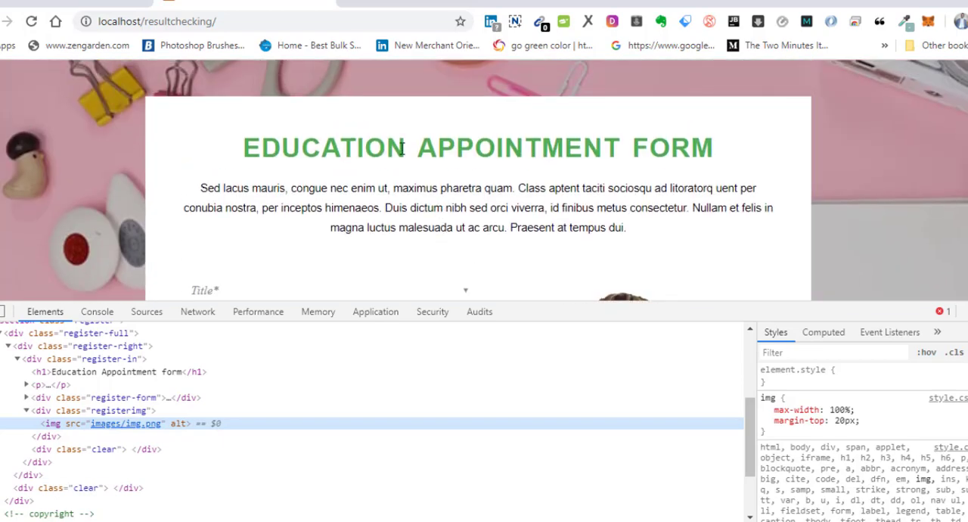
left_click(31, 21)
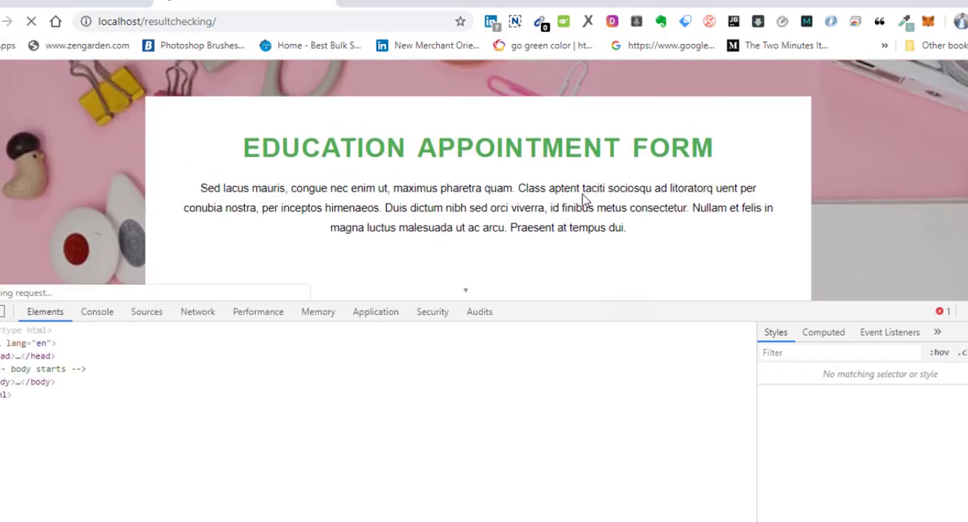
scroll(636, 189, "down", 4)
scroll(598, 209, "down", 5)
scroll(598, 210, "up", 6)
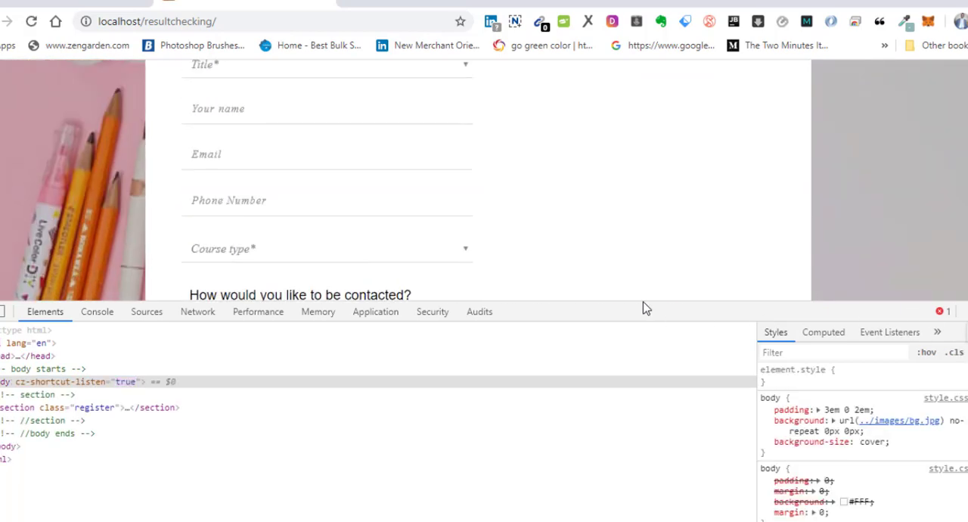
key("F12")
scroll(640, 303, "down", 5)
scroll(640, 303, "up", 4)
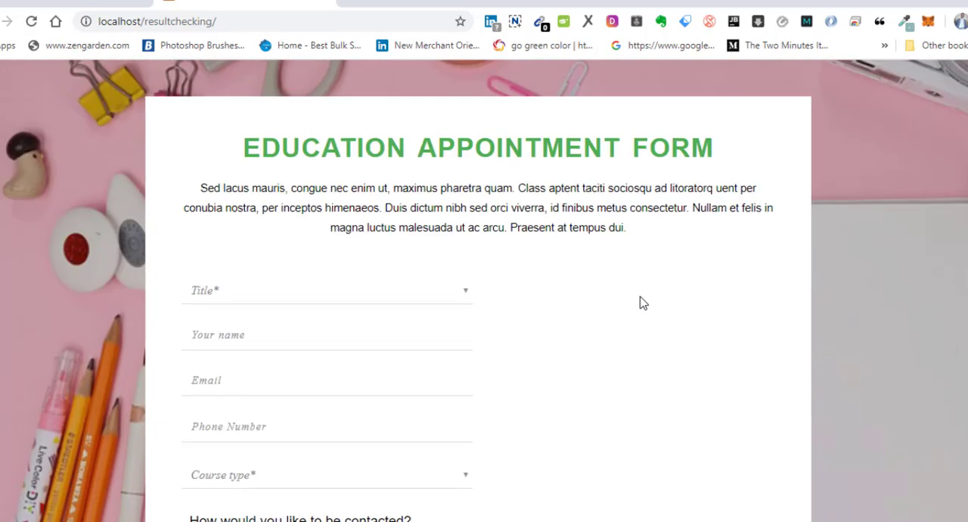
Replace the h1 Education Appointment form text with the Welcome to Kelseywebsolutions Academy heading.
left_click(574, 519)
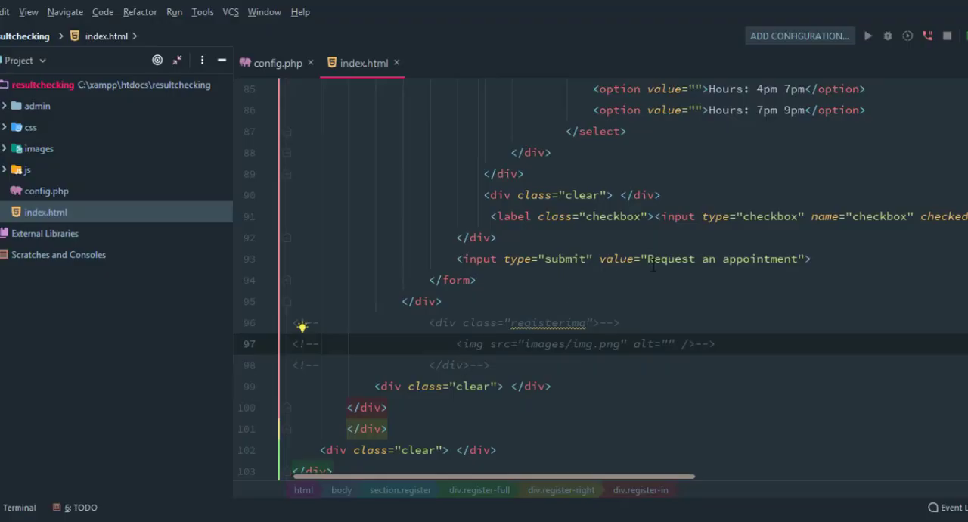
scroll(661, 264, "up", 7)
scroll(666, 250, "up", 7)
scroll(670, 239, "up", 7)
scroll(672, 227, "up", 7)
scroll(672, 227, "down", 5)
scroll(672, 227, "up", 1)
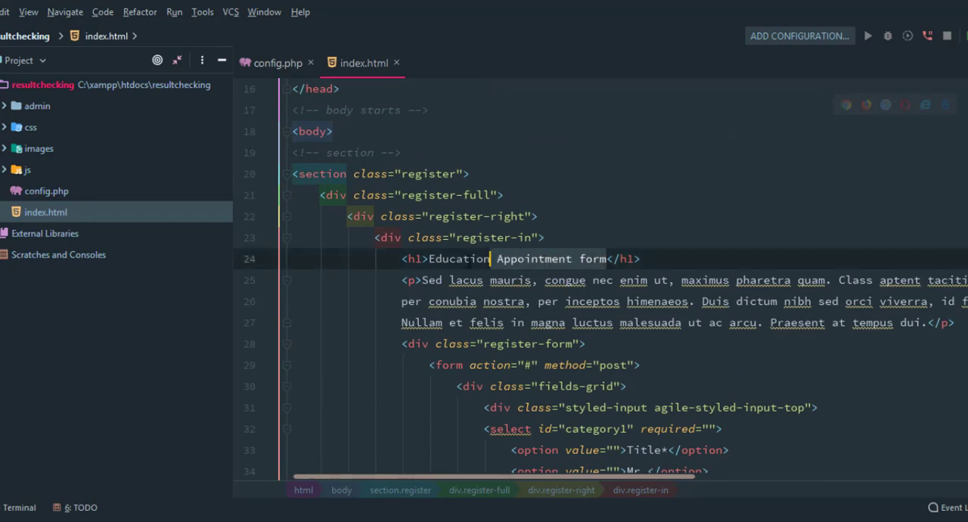
key("ctrl+Left")
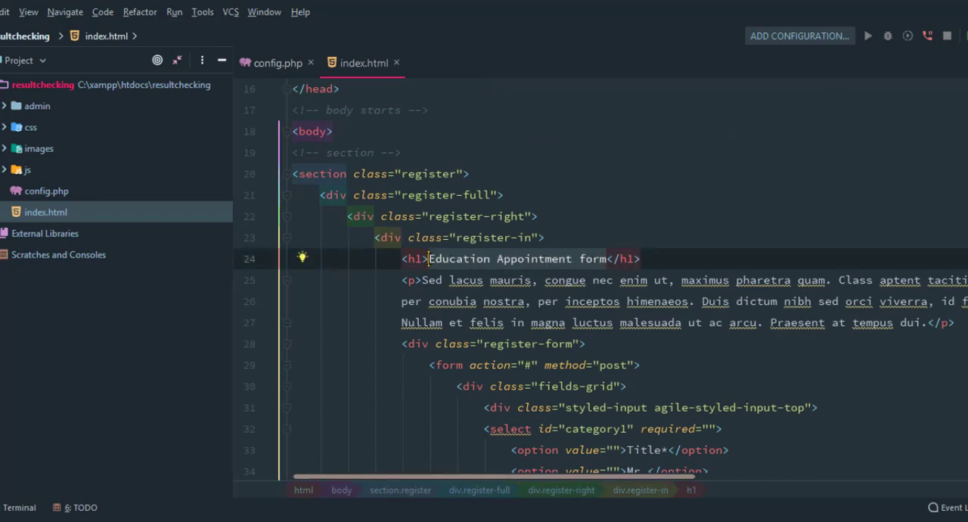
key("Delete")
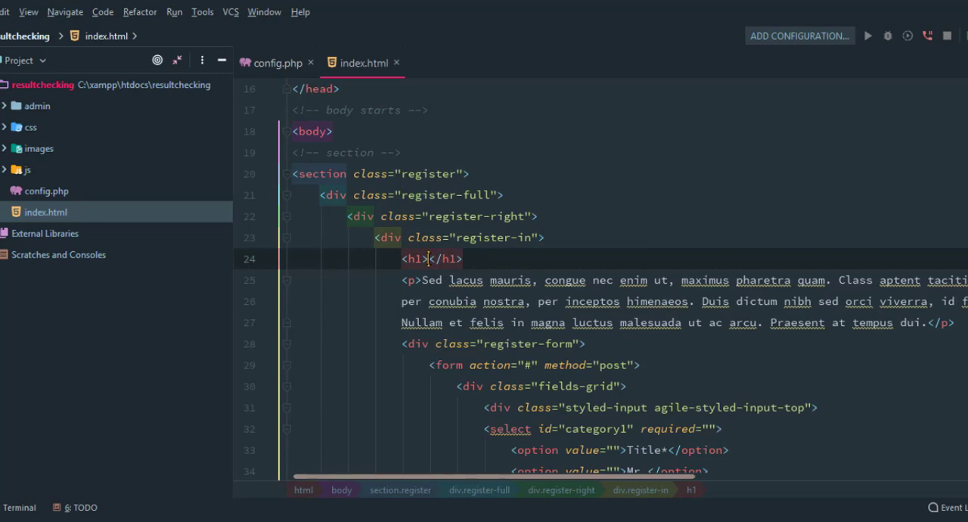
type("Welcome to Kelseywebsolutions ")
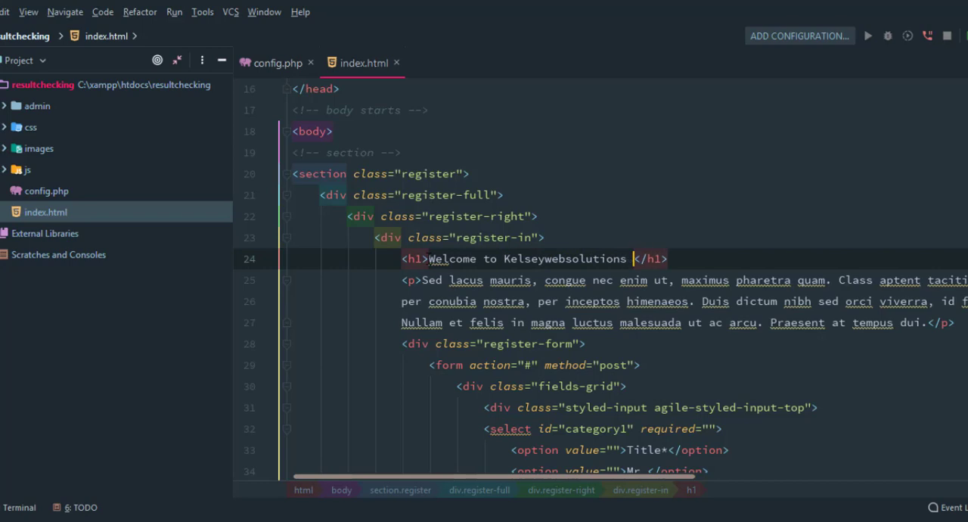
type("Academy Result Chec")
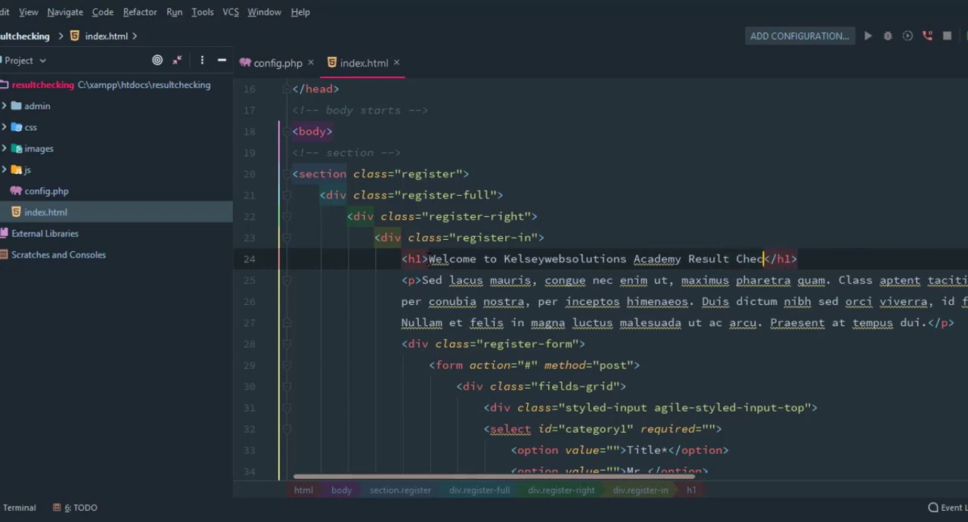
type("king Po")
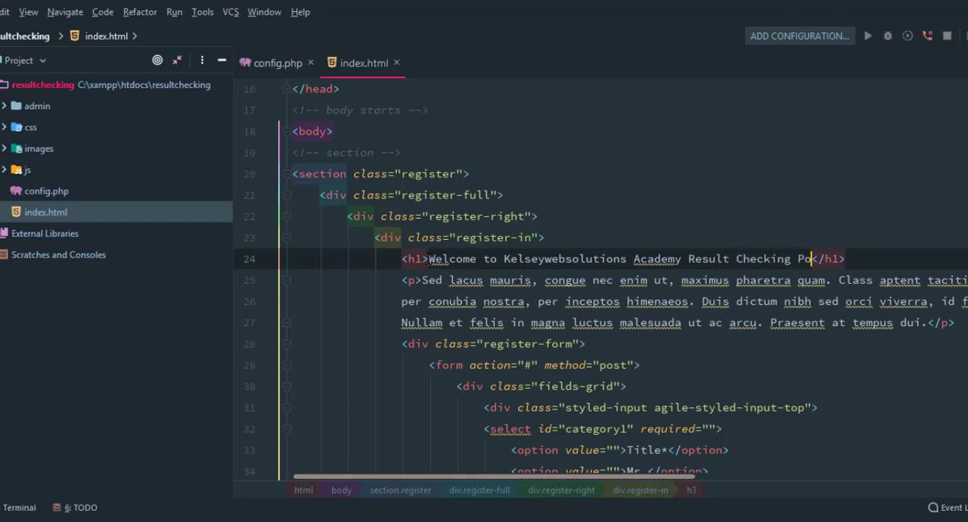
type("rtal")
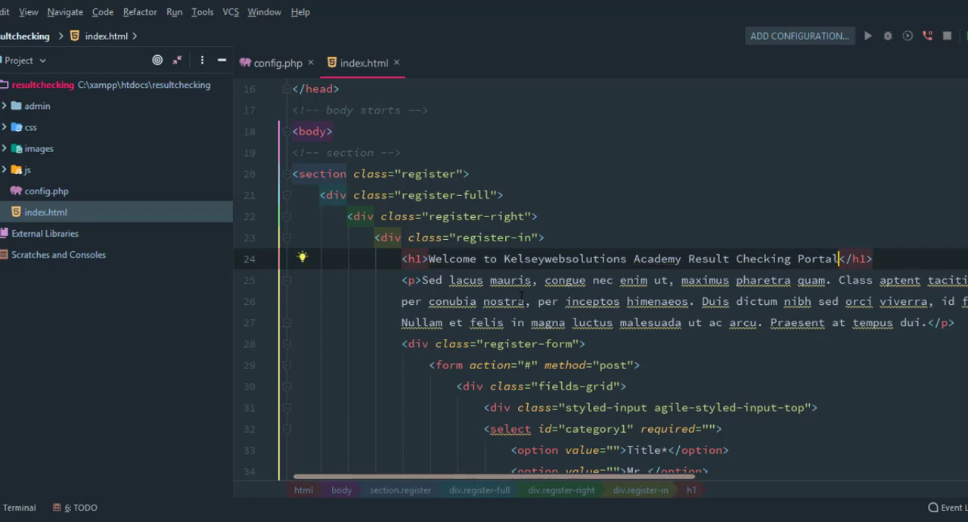
Replace the lorem ipsum paragraph with 'Please login with your portal username and Reg No to continue.'.
left_click(511, 301)
left_click_drag(422, 280, 928, 322)
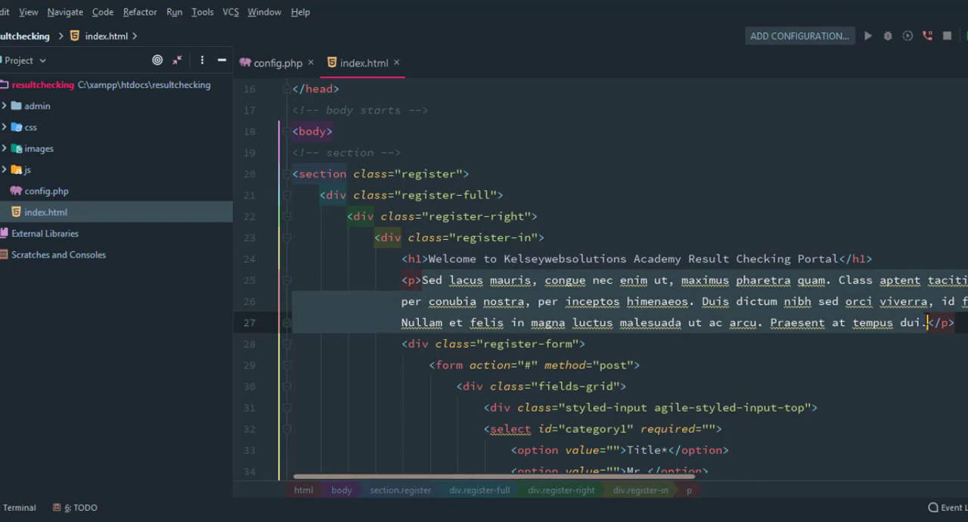
key("BackSpace")
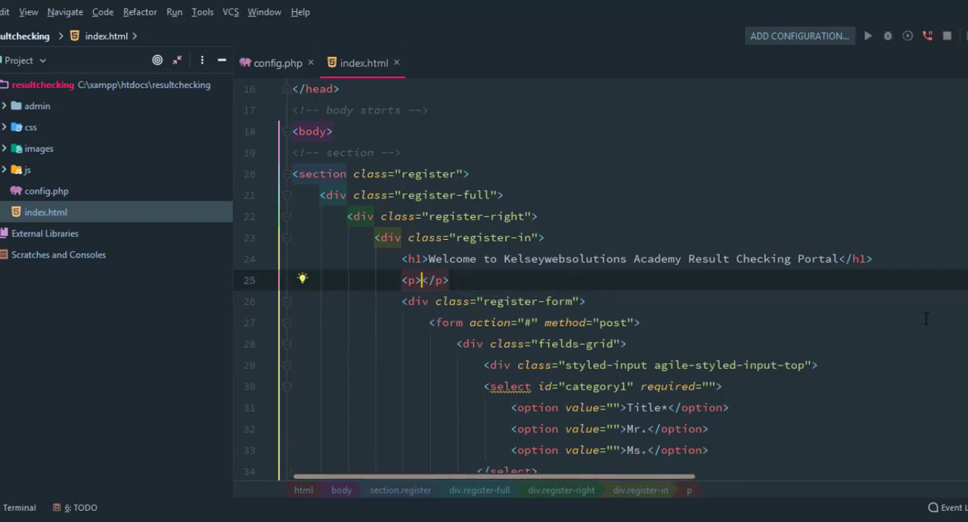
type("Please ")
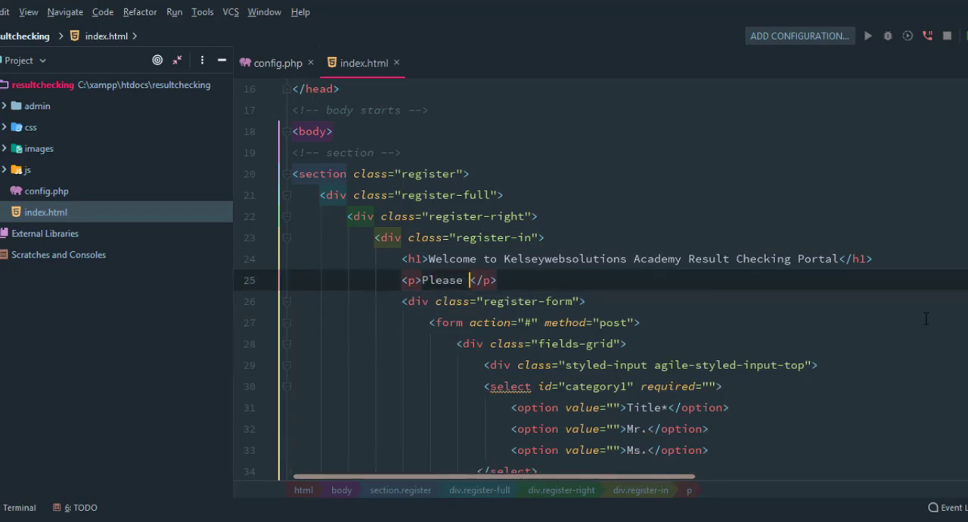
type("login with ")
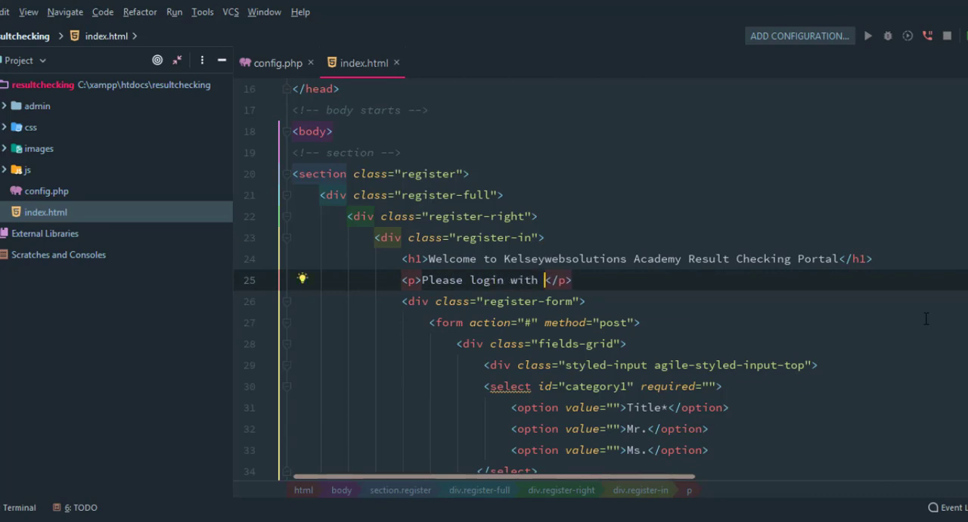
type("yout")
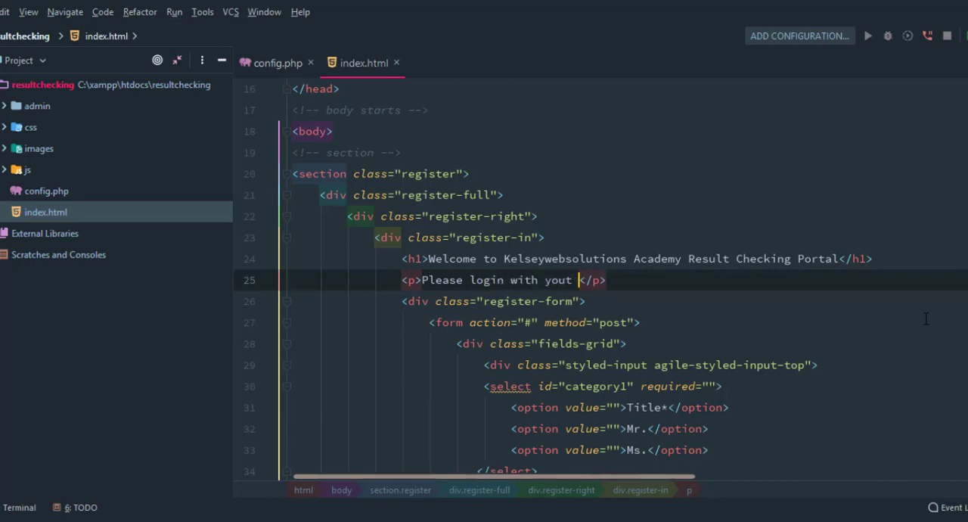
key("BackSpace")
key("BackSpace")
type("r portal")
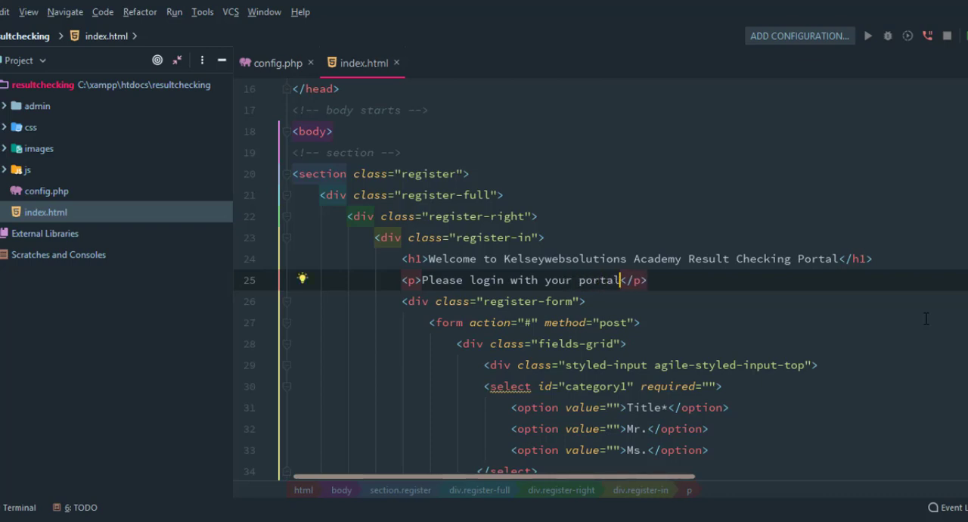
type(" username anf")
key("BackSpace")
type("d Reg")
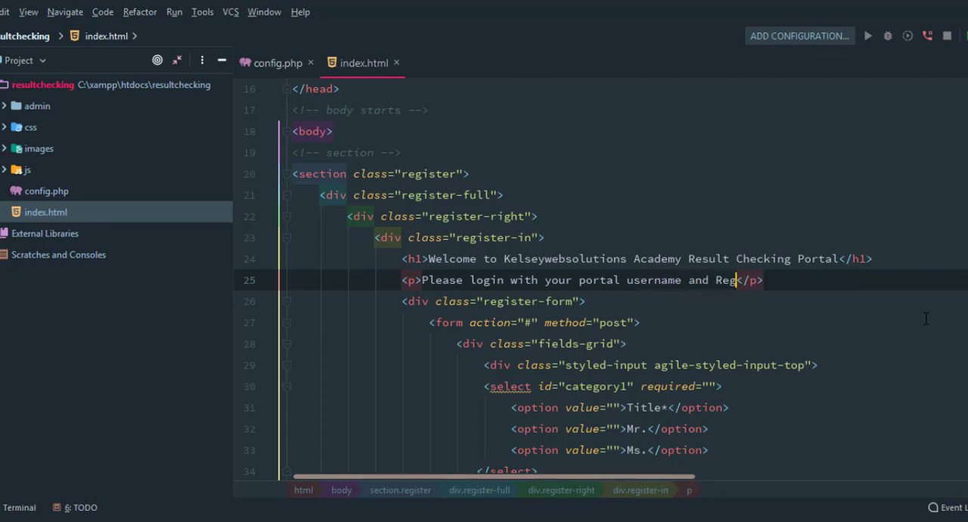
type(" No to continue.")
mouse_move(564, 300)
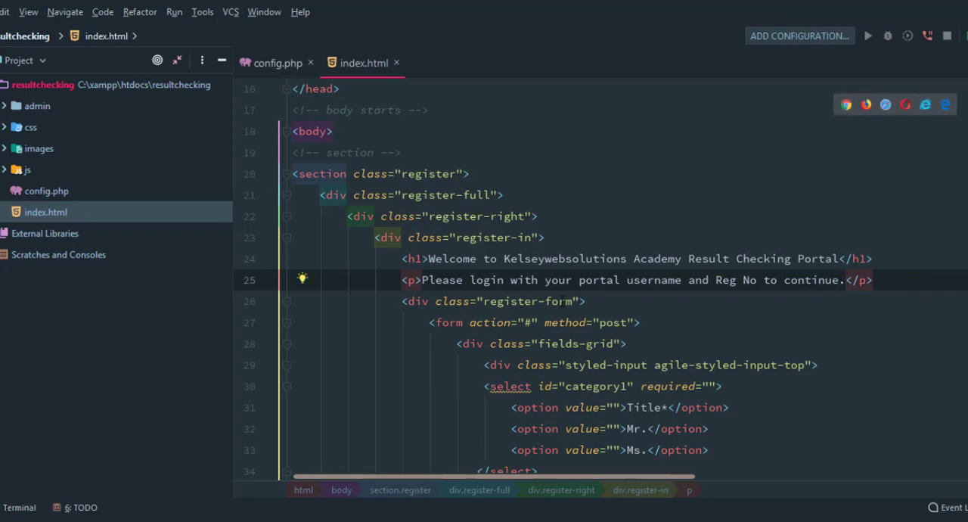
scroll(557, 293, "down", 3)
scroll(568, 291, "up", 2)
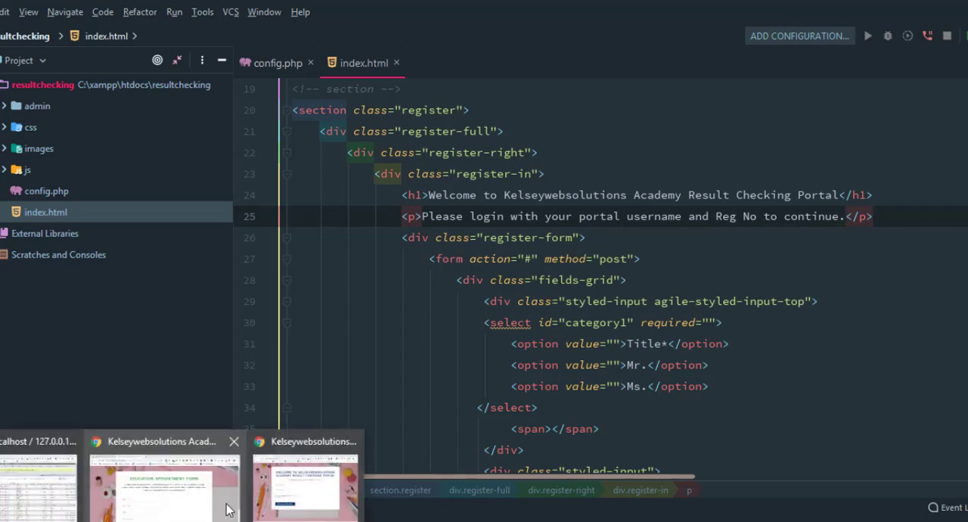
Reload the local page in Chrome and review the new welcome heading and login prompt.
left_click(189, 499)
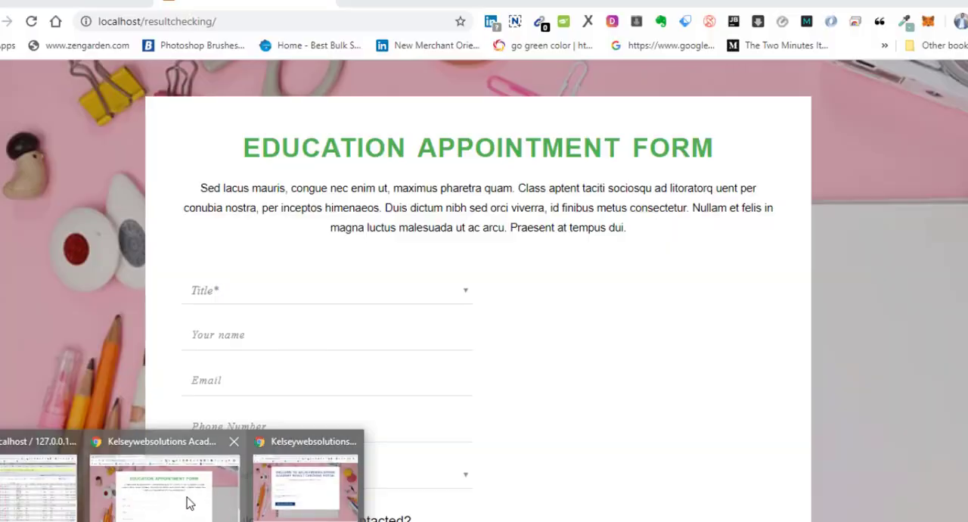
left_click(31, 22)
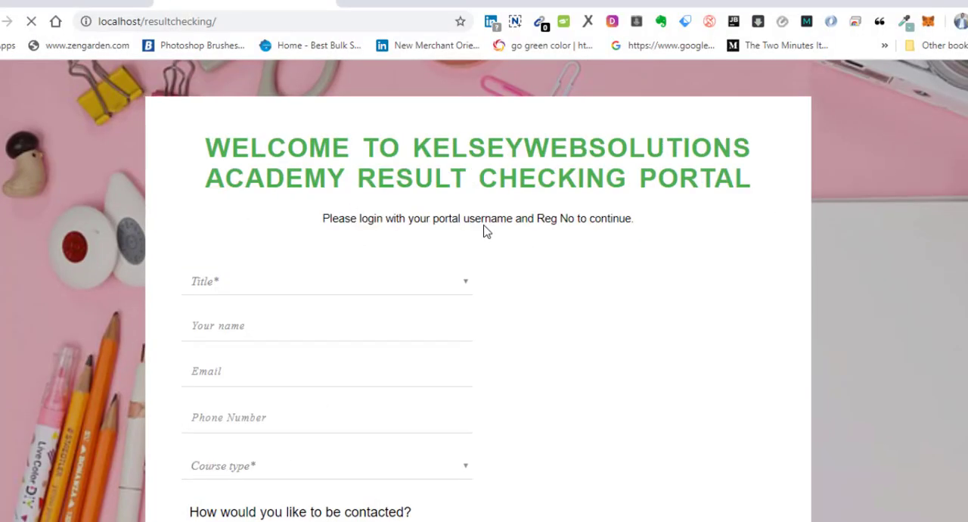
scroll(457, 211, "down", 3)
scroll(459, 211, "up", 3)
left_click_drag(246, 174, 345, 164)
left_click(444, 215)
scroll(358, 240, "down", 3)
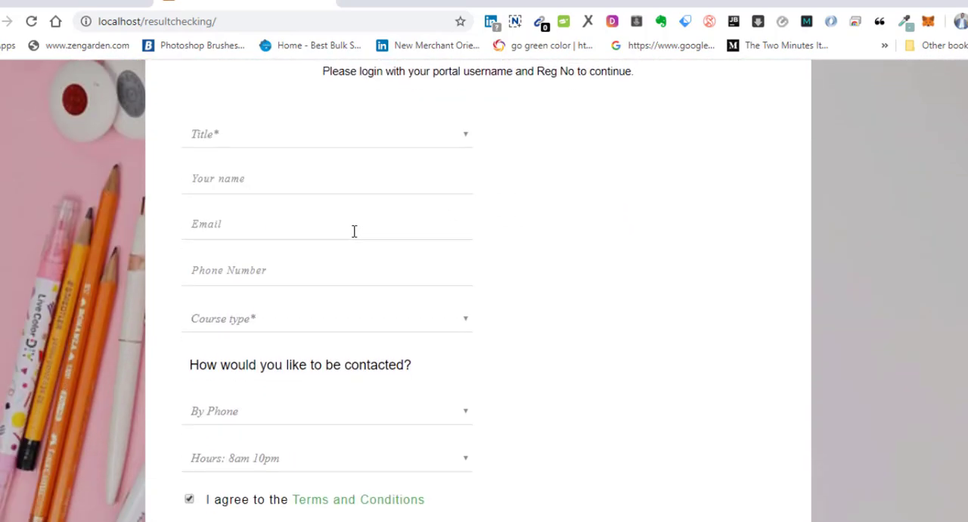
scroll(354, 230, "up", 1)
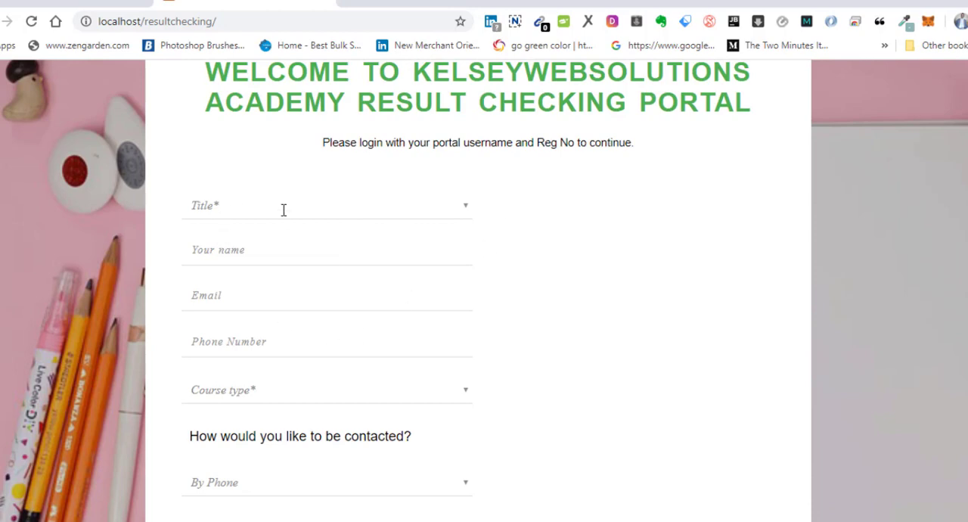
scroll(344, 269, "down", 1)
left_click(241, 261)
left_click(544, 296)
scroll(264, 393, "down", 2)
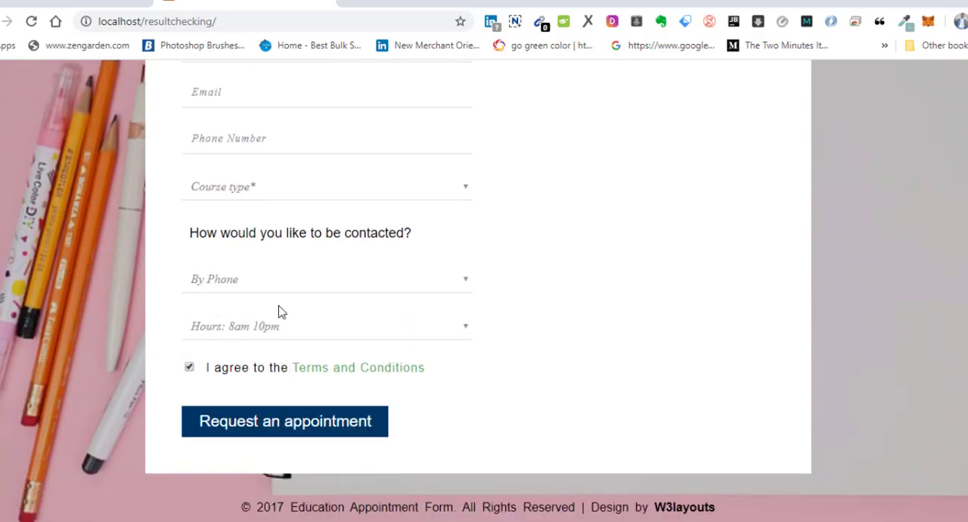
left_click(331, 407)
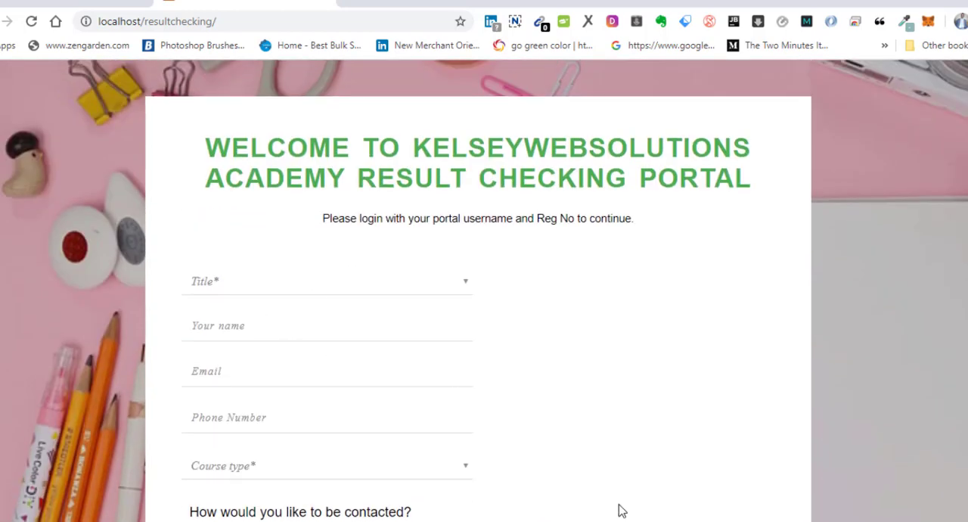
Back in index.html, delete the Title dropdown block (lines 30–34) from the form.
left_click(635, 452)
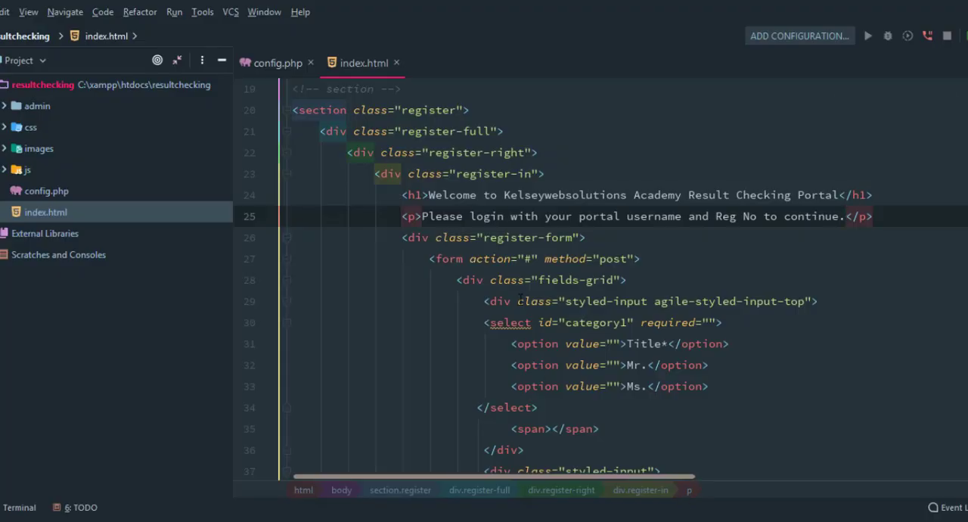
scroll(548, 313, "down", 1)
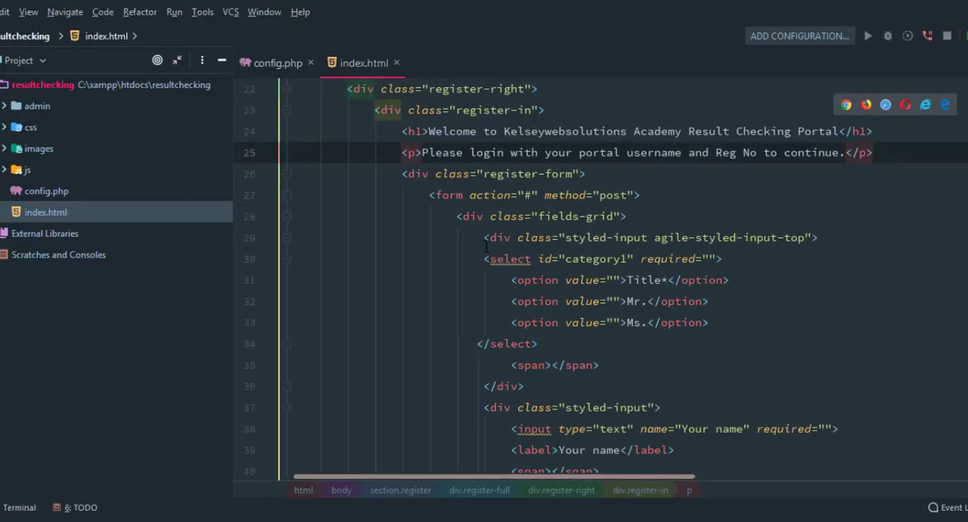
left_click(458, 216)
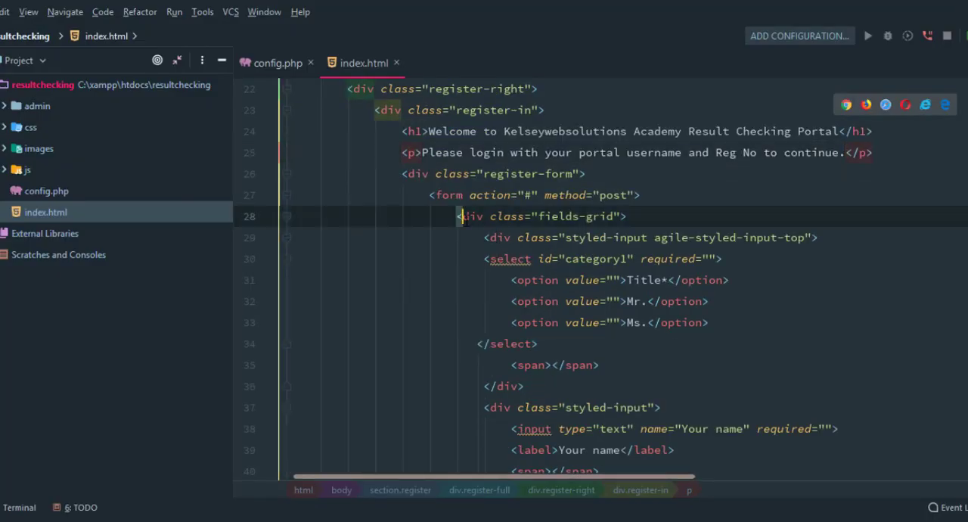
left_click(484, 280)
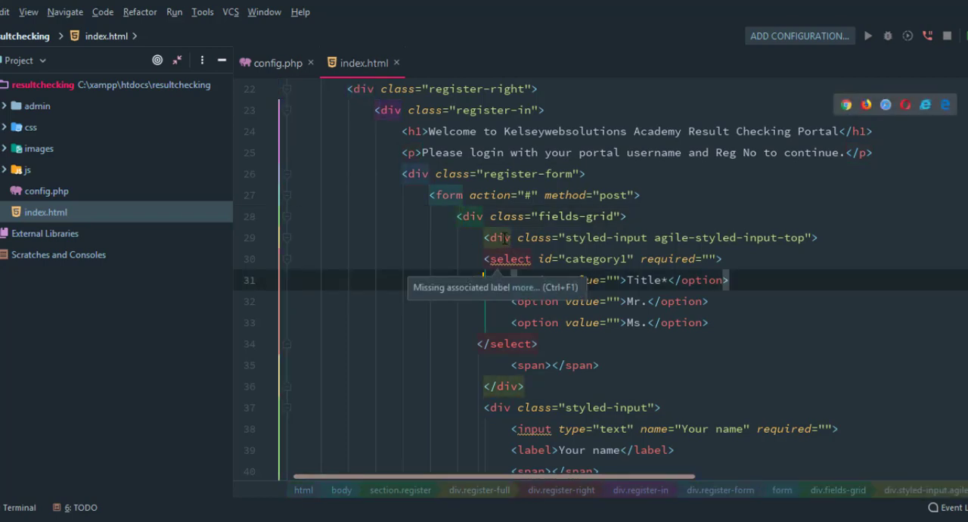
left_click(503, 259)
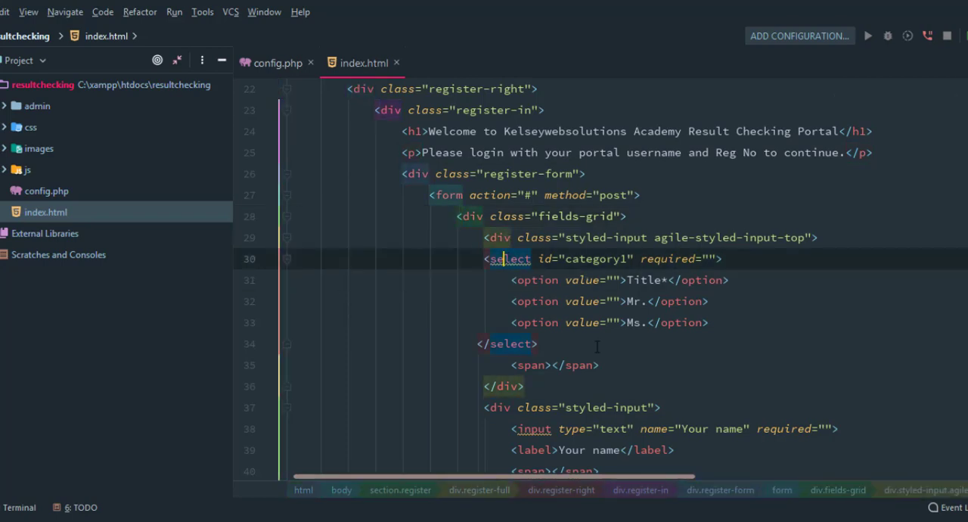
left_click_drag(550, 343, 457, 261)
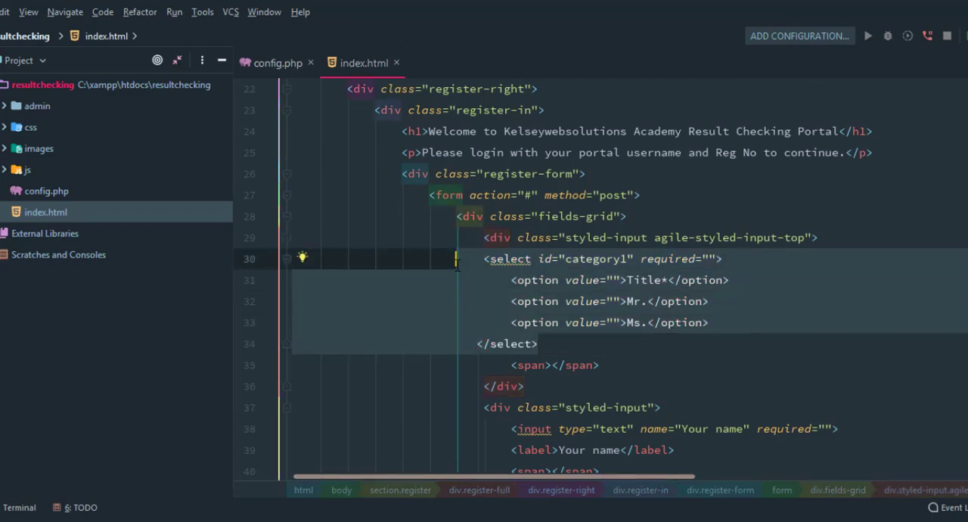
key("Delete")
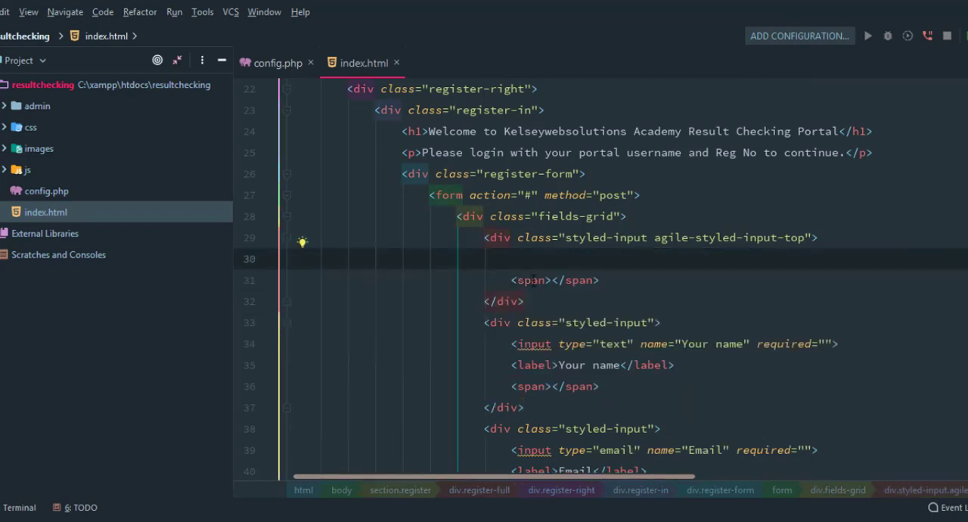
left_click(531, 280)
left_click(590, 274)
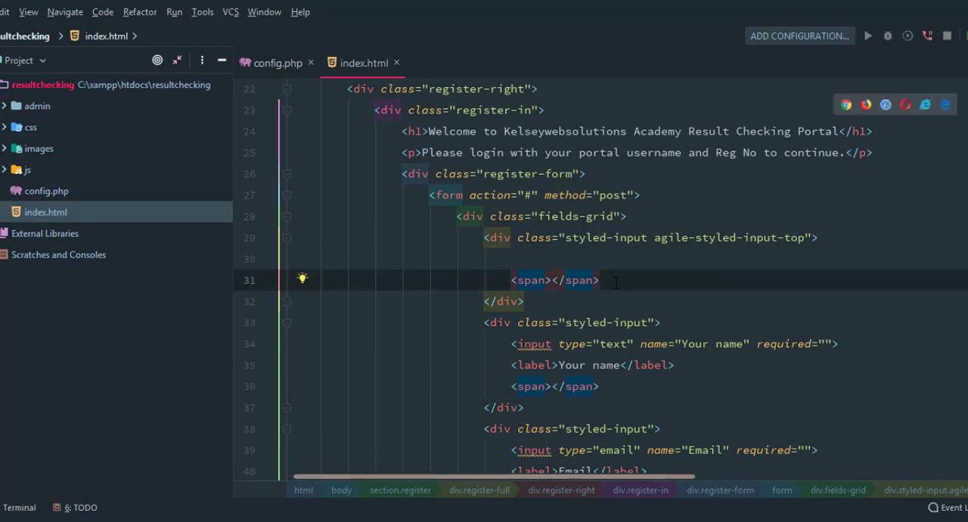
key("Home")
scroll(533, 318, "down", 1)
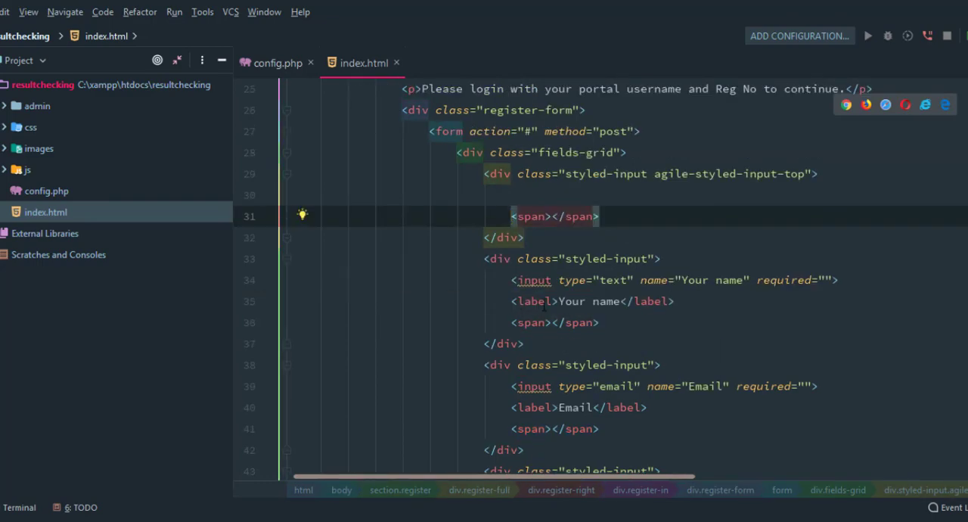
scroll(543, 306, "down", 1)
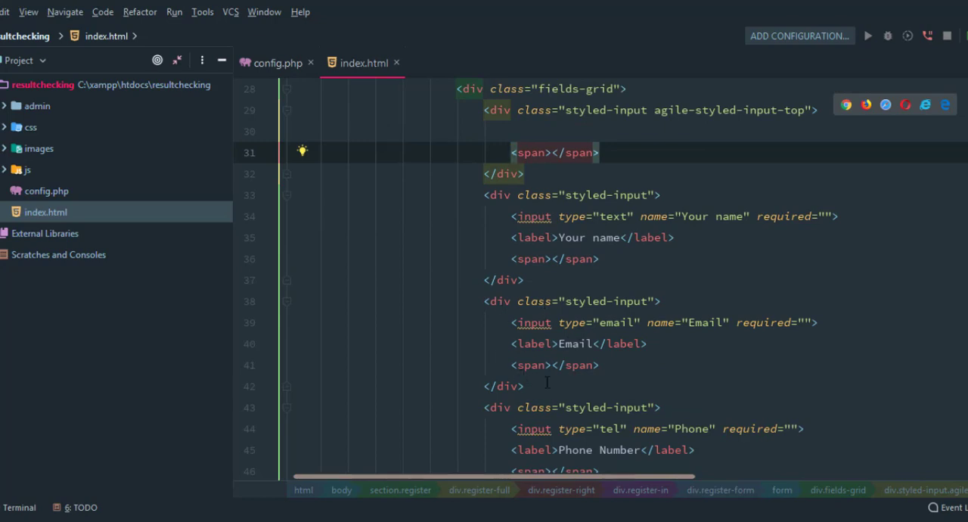
scroll(547, 382, "down", 1)
Delete the Phone Number field block and the Course type dropdown block.
left_click(498, 344)
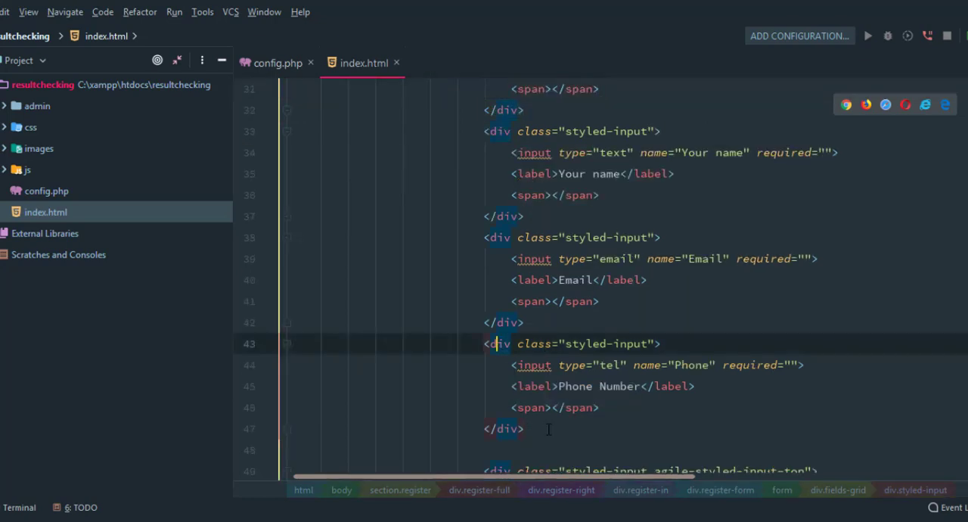
left_click_drag(547, 430, 456, 344)
key("BackSpace")
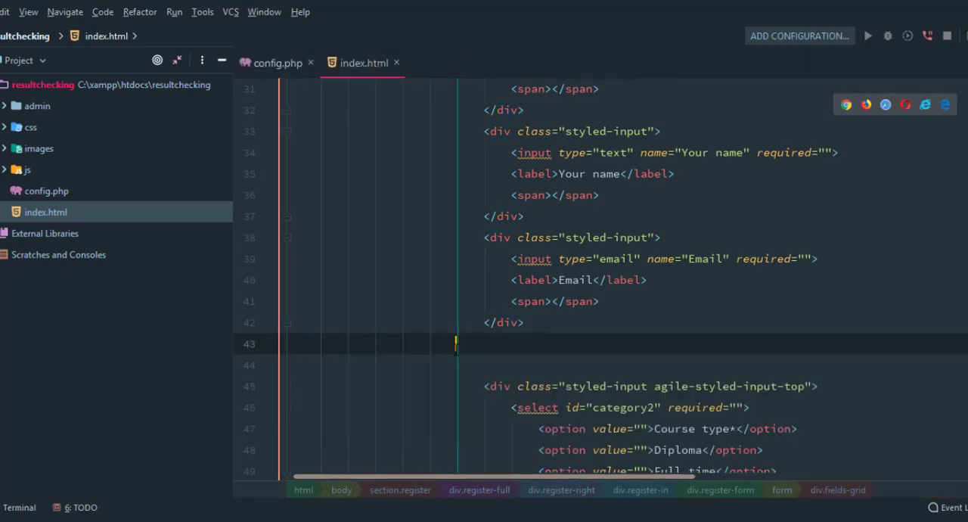
key("BackSpace")
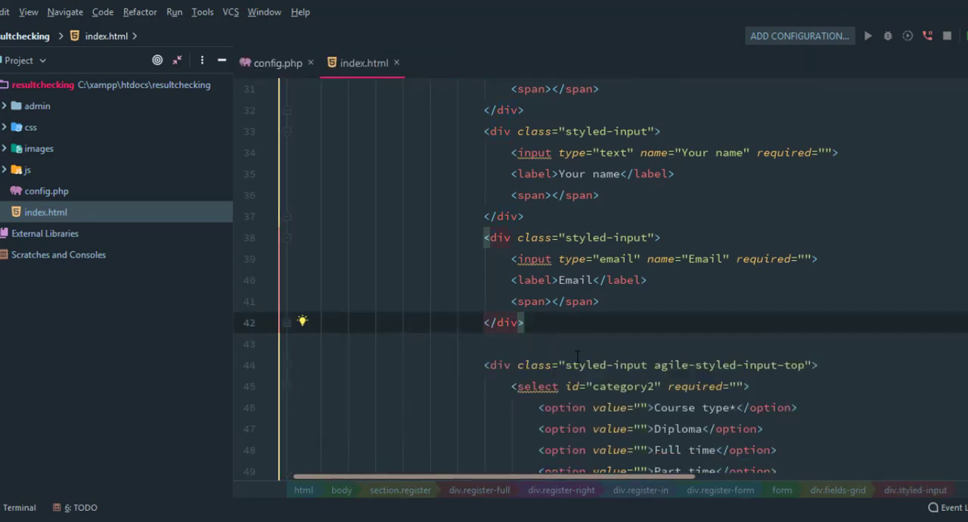
scroll(618, 360, "down", 1)
left_click(492, 301)
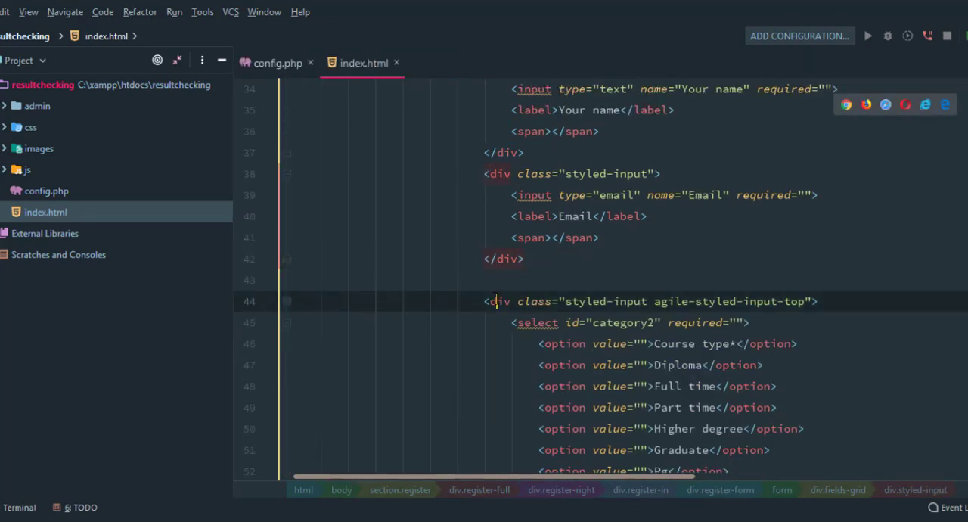
scroll(613, 342, "down", 3)
left_click(538, 365, "shift")
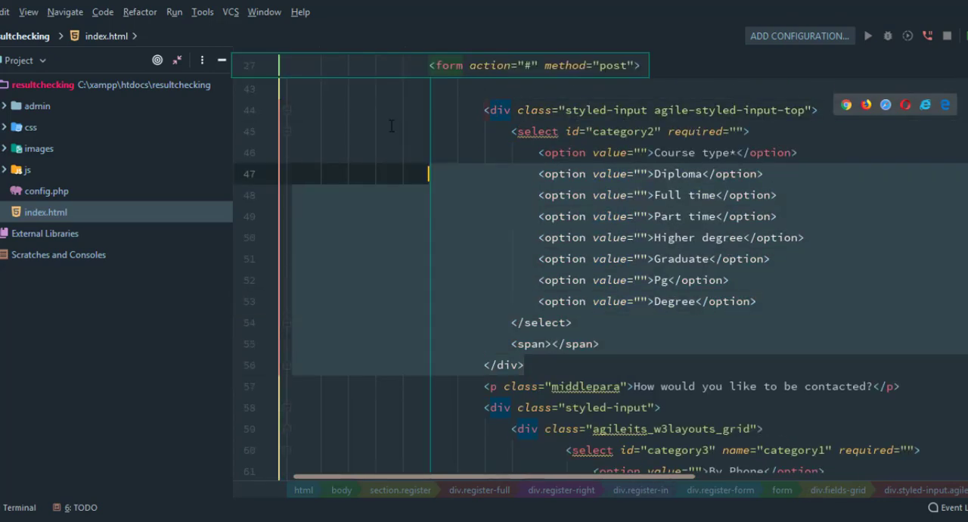
key("BackSpace")
key("BackSpace")
scroll(519, 209, "up", 3)
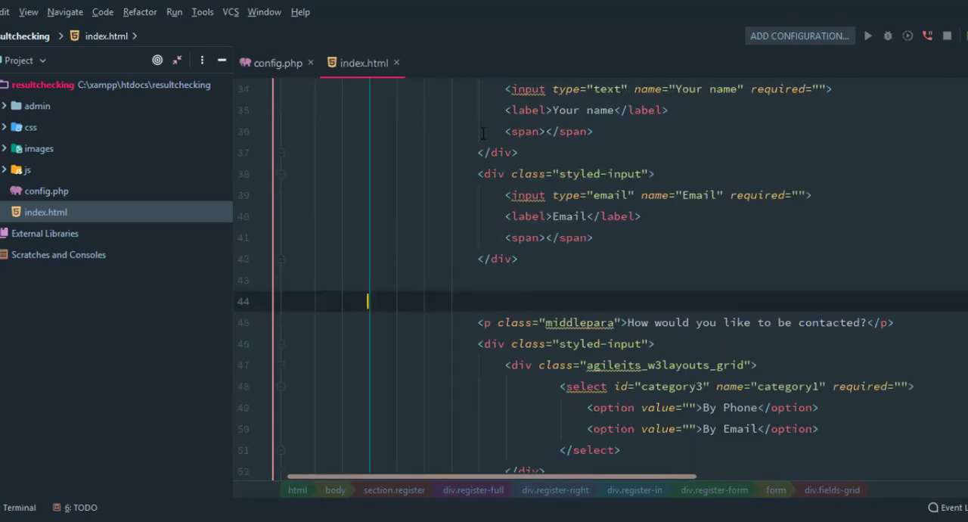
key("BackSpace")
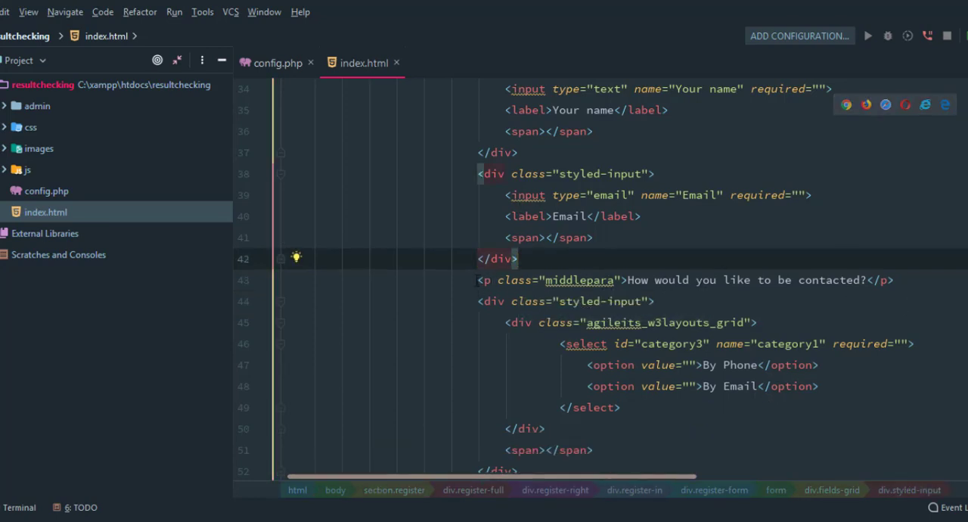
Remove the contact question paragraph, the contact-method dropdown and its leftover empty span.
key("Down")
left_click(744, 296)
left_click(860, 280)
left_click(896, 279)
key("shift+Home")
key("BackSpace")
key("BackSpace")
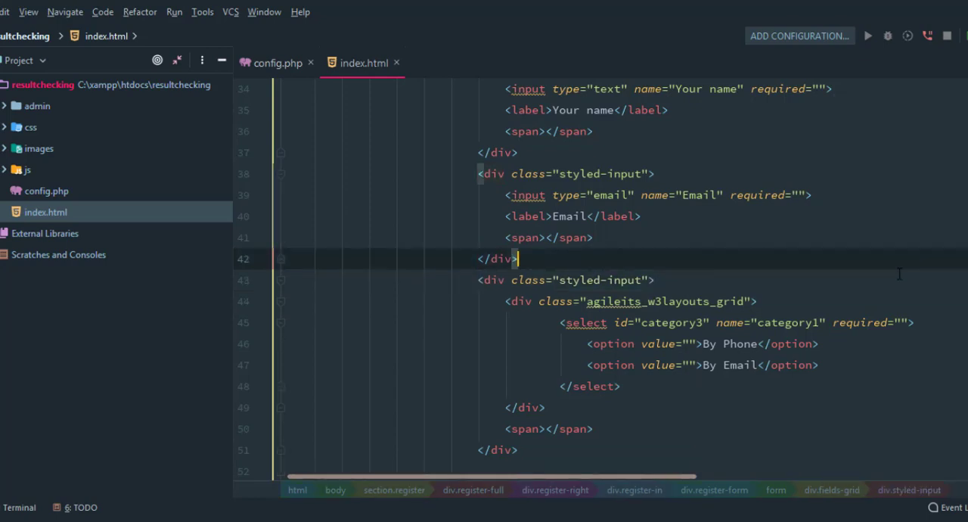
left_click(515, 301)
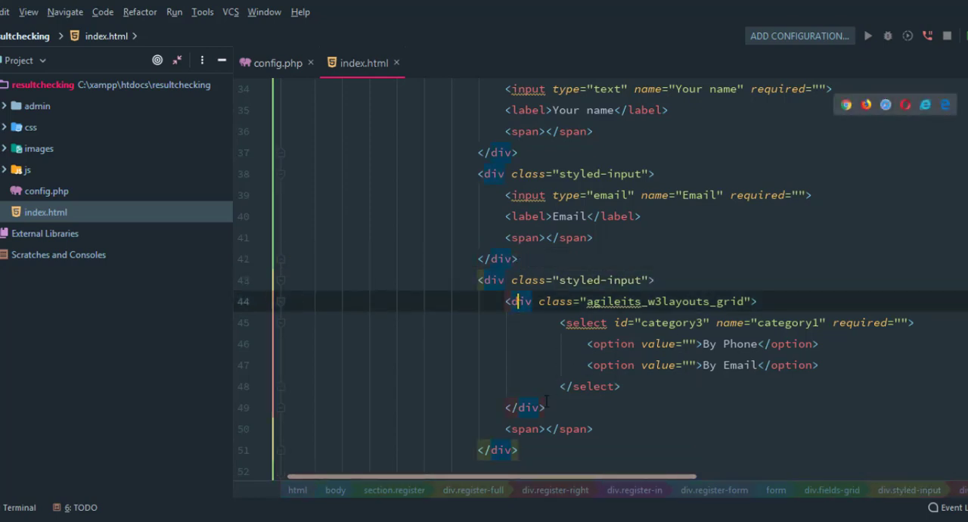
left_click_drag(546, 406, 449, 301)
key("BackSpace")
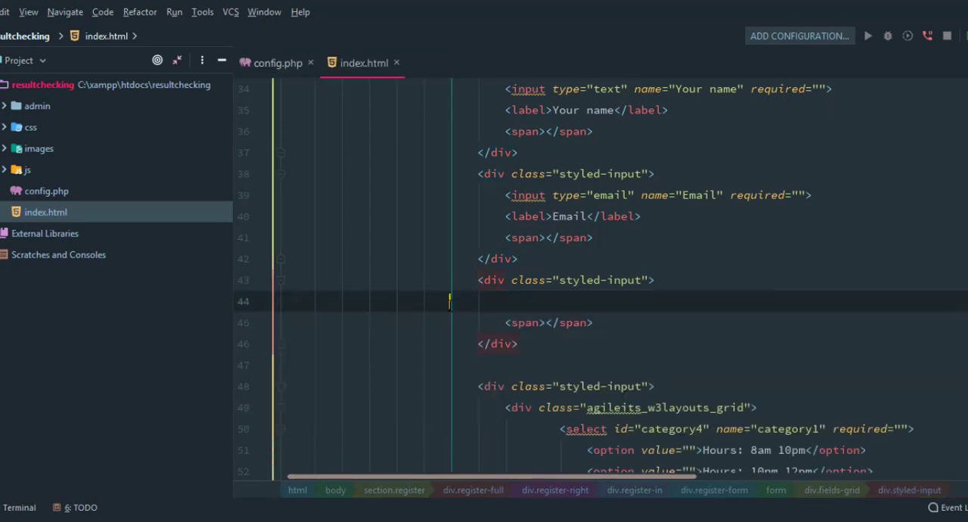
key("BackSpace")
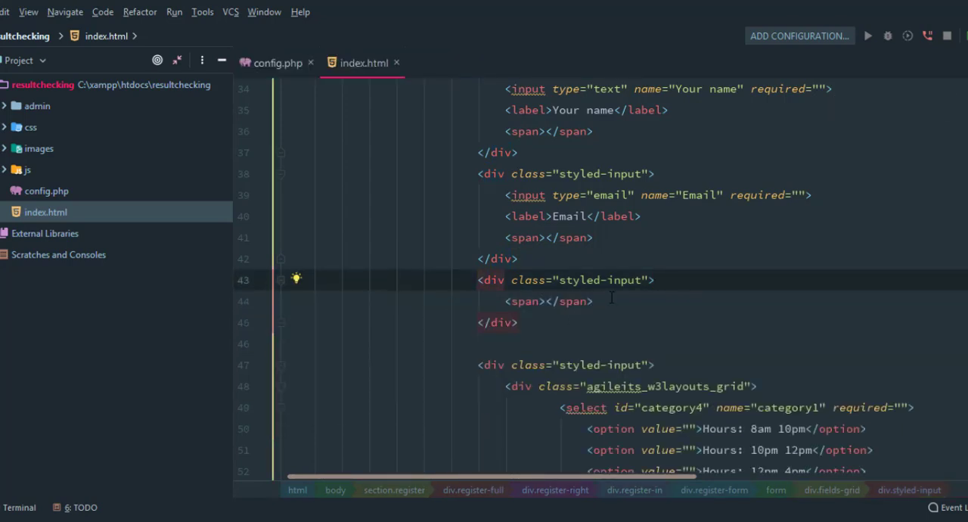
left_click_drag(595, 301, 505, 302)
key("BackSpace")
key("BackSpace")
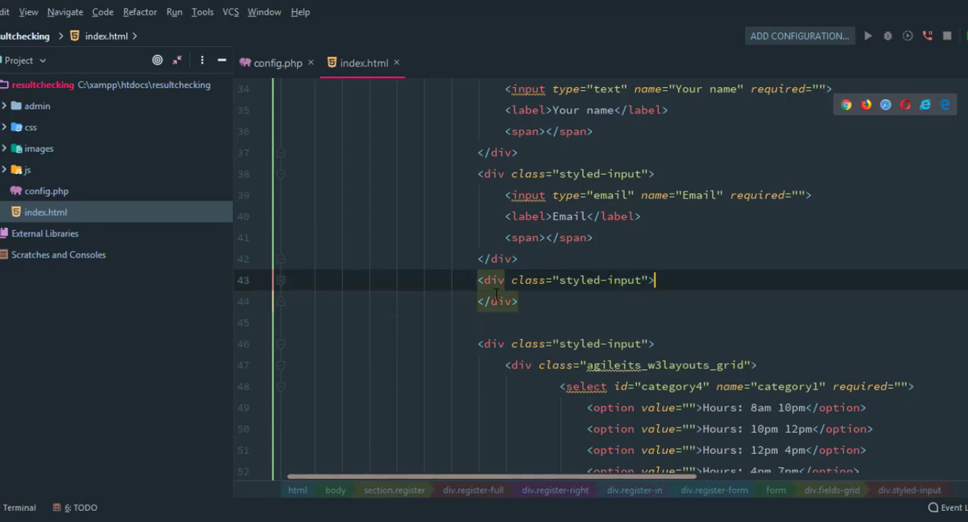
scroll(618, 355, "down", 2)
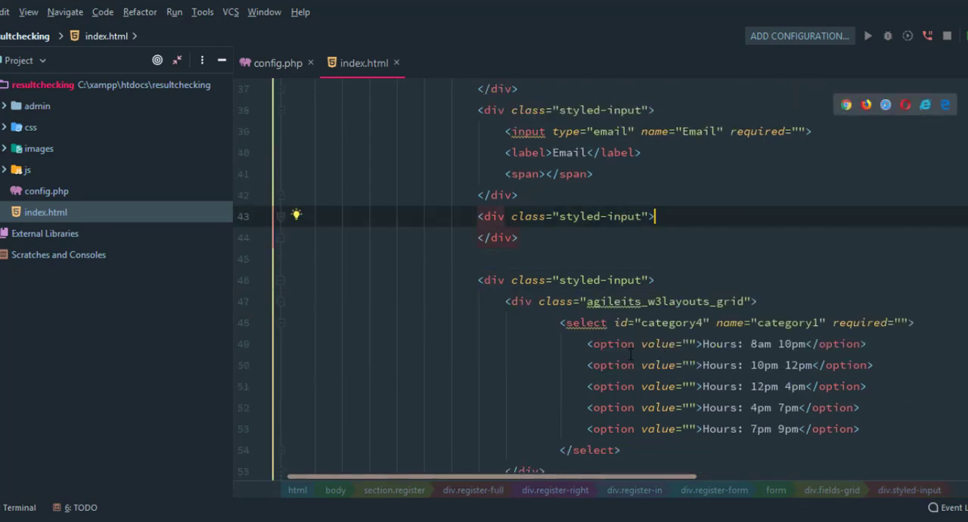
scroll(618, 356, "down", 1)
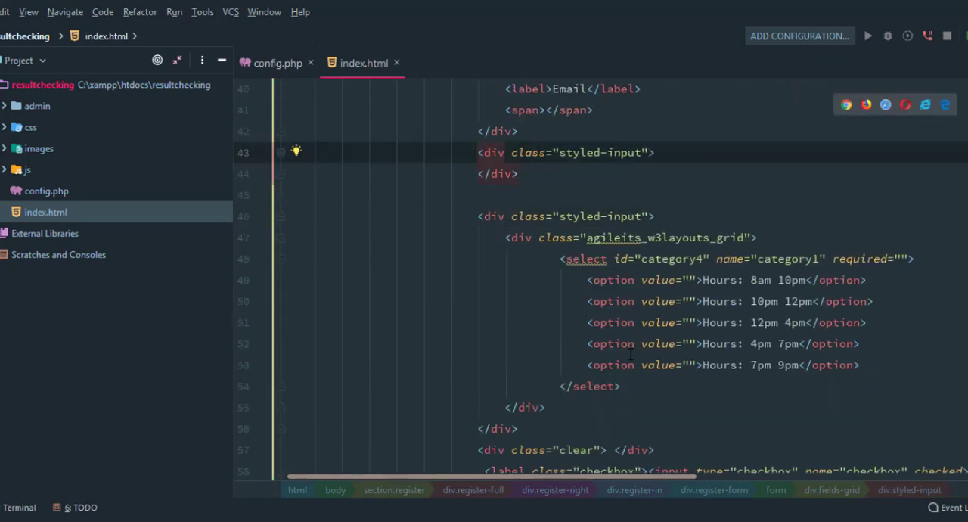
Delete the hours dropdown block and the now-empty styled-input div, leaving only name and email.
left_click(503, 219)
key("Down")
key("Down")
key("Down")
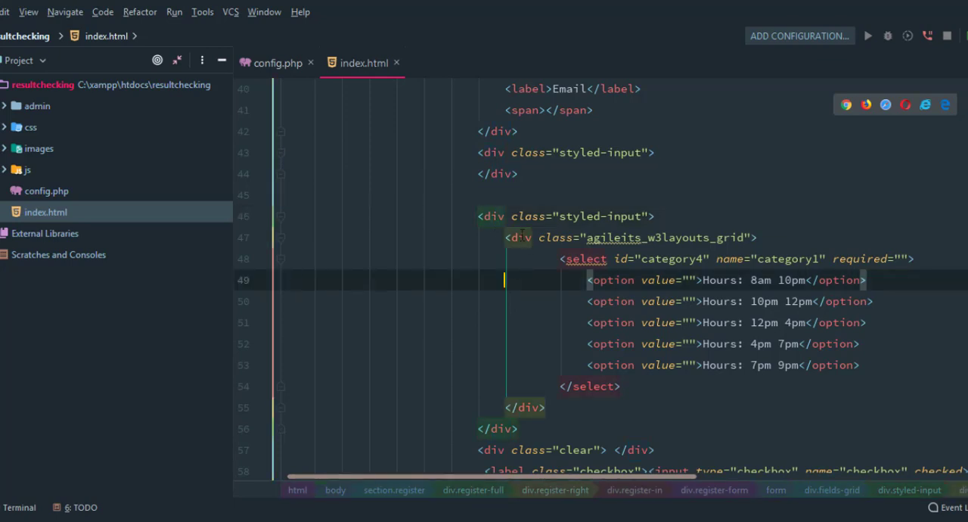
left_click(521, 237)
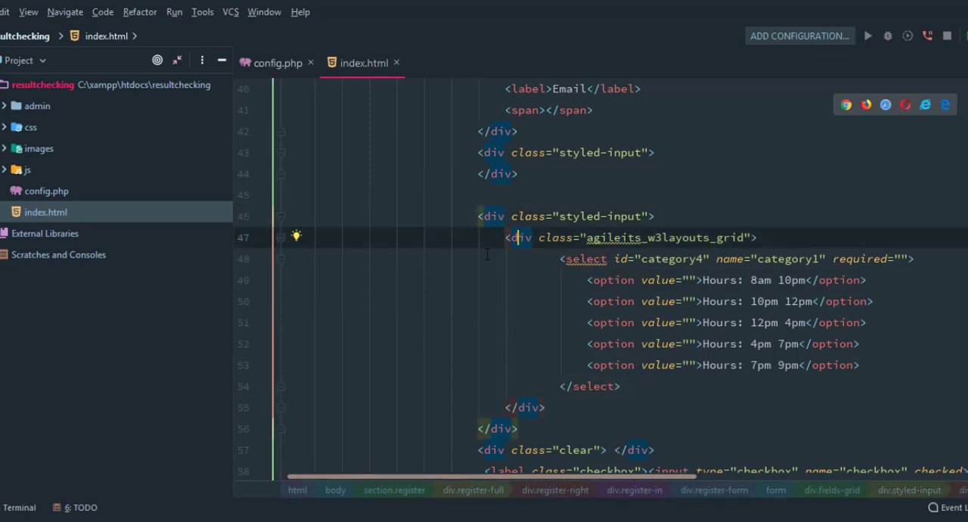
left_click(490, 217)
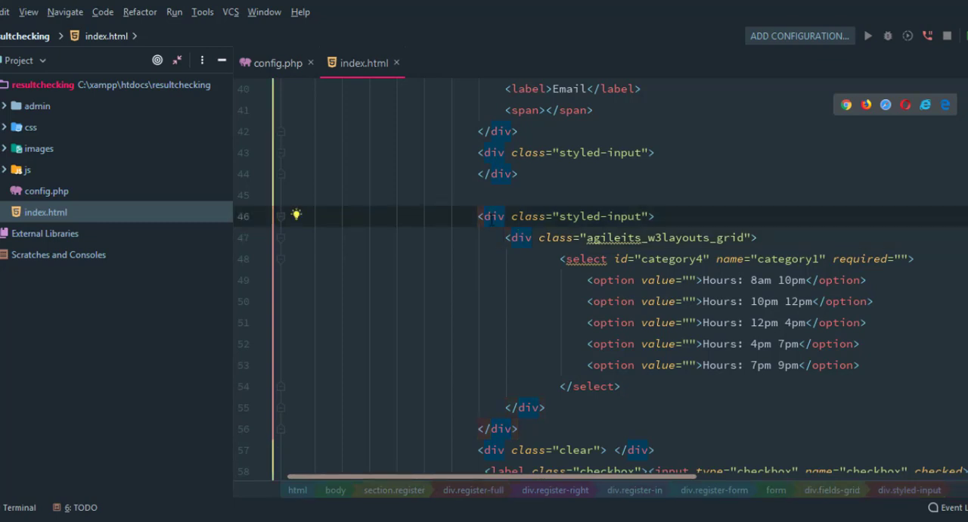
left_click_drag(536, 428, 456, 223)
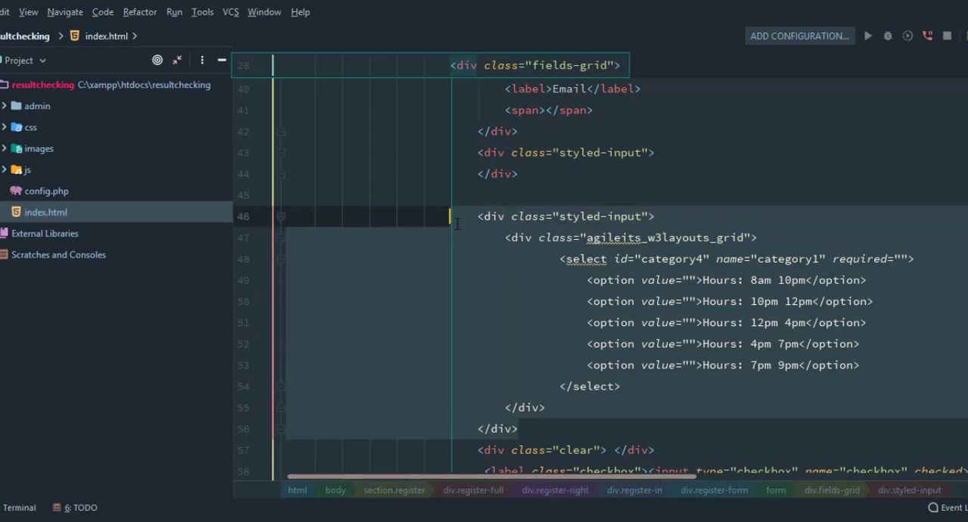
key("Delete")
key("BackSpace")
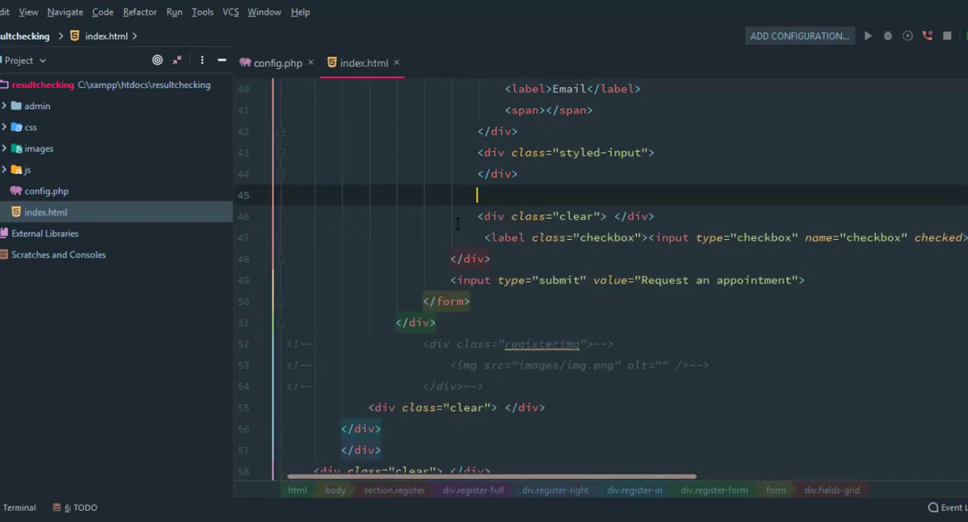
key("BackSpace")
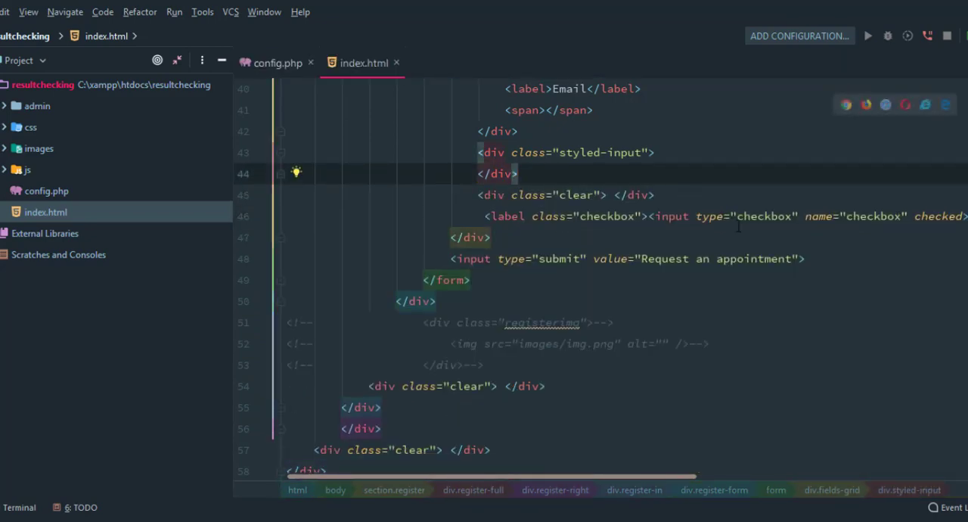
scroll(738, 225, "up", 2)
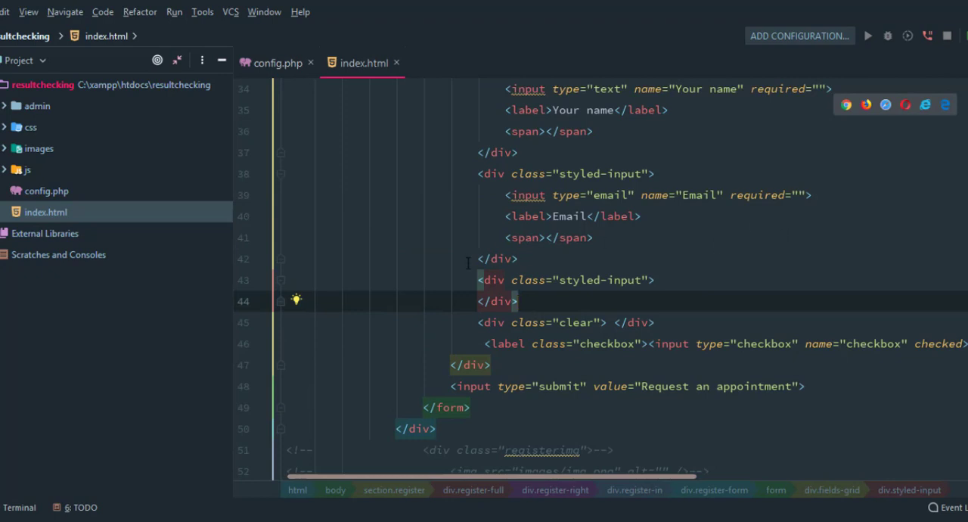
left_click(497, 278)
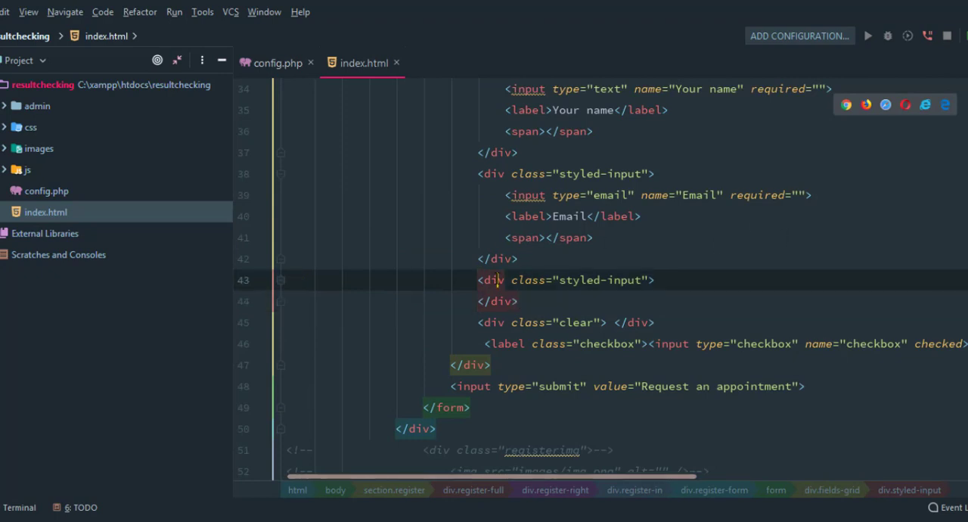
left_click(536, 300)
left_click_drag(531, 301, 471, 274)
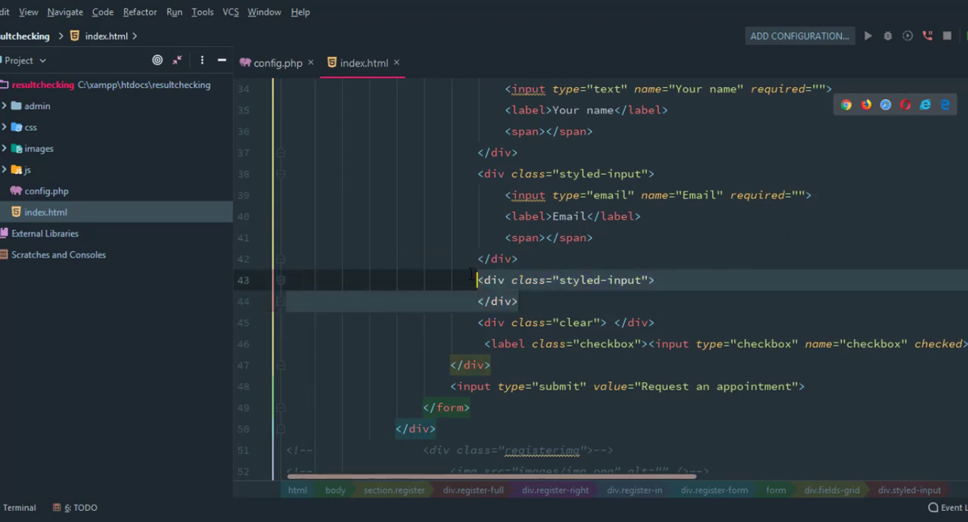
key("BackSpace")
key("BackSpace")
scroll(573, 278, "up", 1)
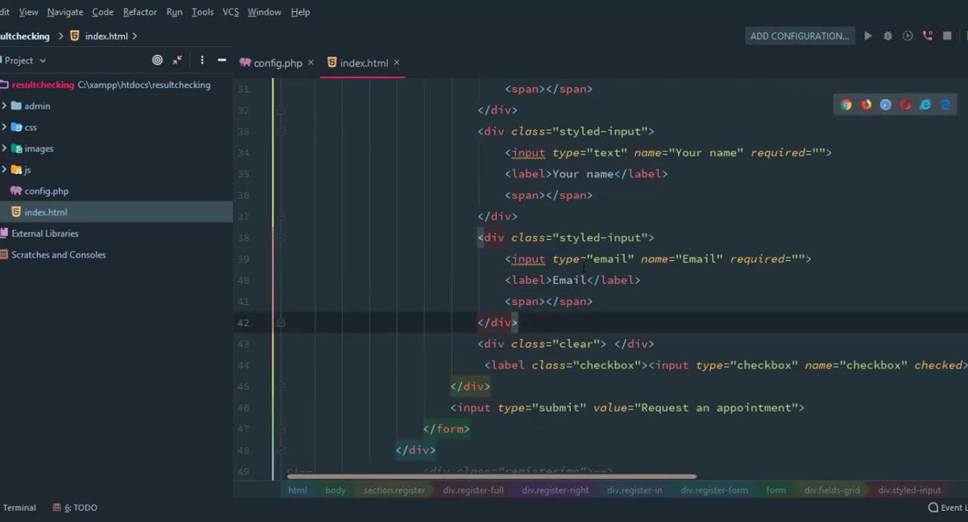
scroll(583, 266, "up", 1)
scroll(583, 267, "down", 2)
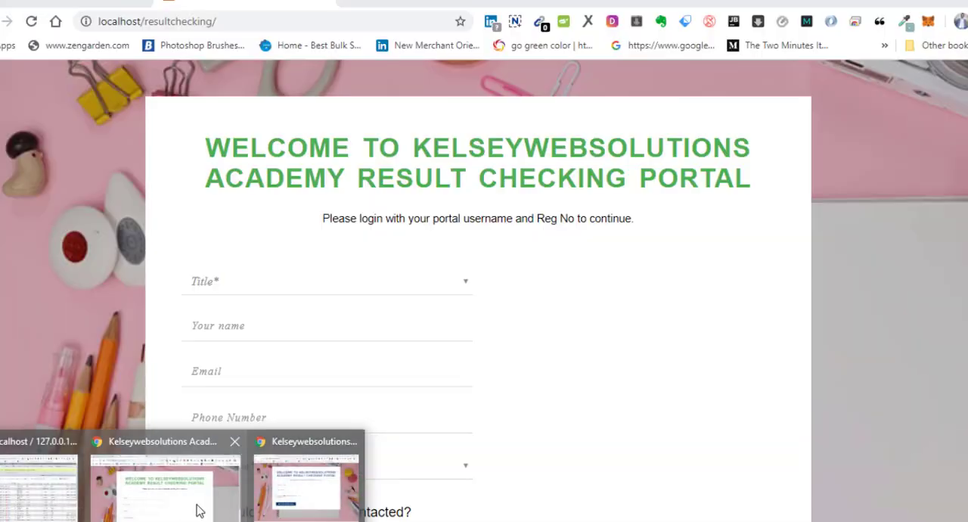
Reload the portal in Chrome so the form shows only Your name and Email above the checkbox.
left_click(196, 509)
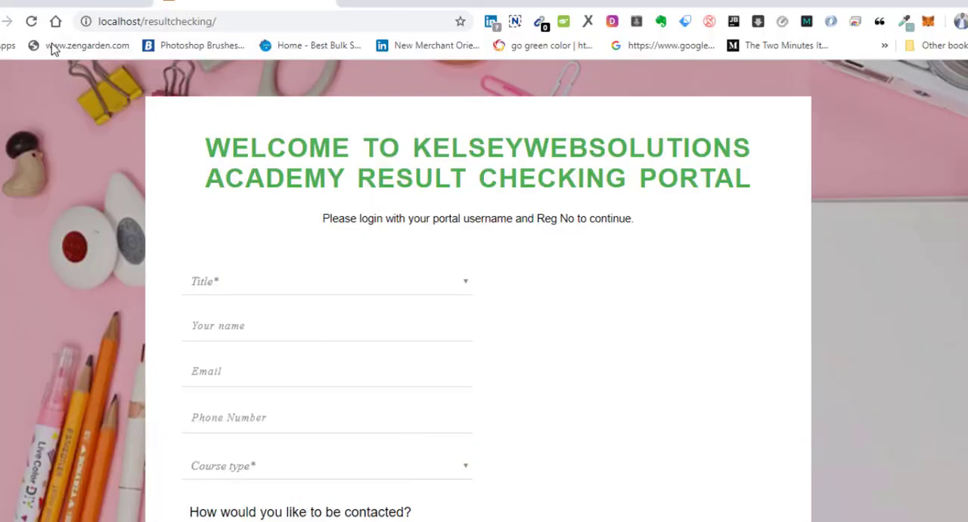
left_click(31, 21)
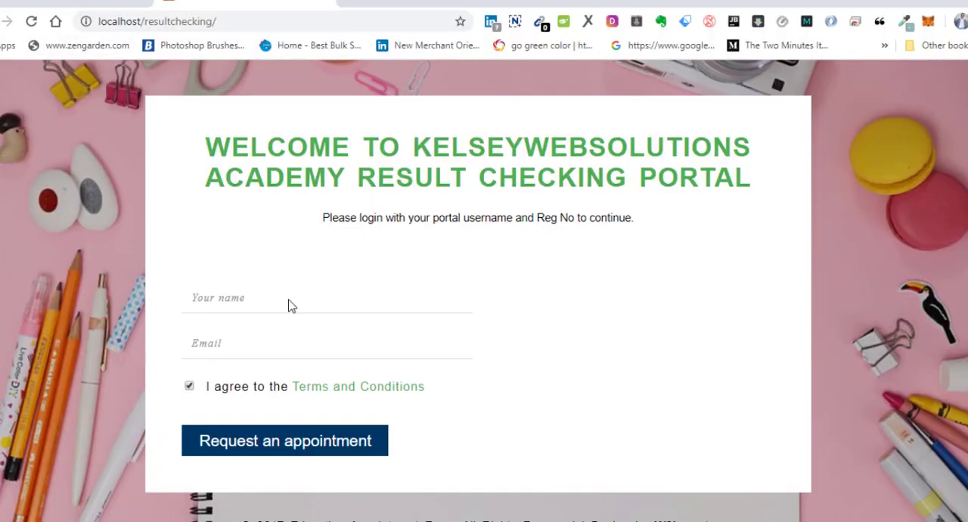
left_click(287, 299)
left_click(267, 333)
left_click(265, 342)
left_click(227, 269)
Test the Your name and Email fields, filling Your name with the saved suggestion.
left_click(235, 305)
left_click(454, 357)
left_click(448, 340)
left_click(291, 306)
left_click(275, 338)
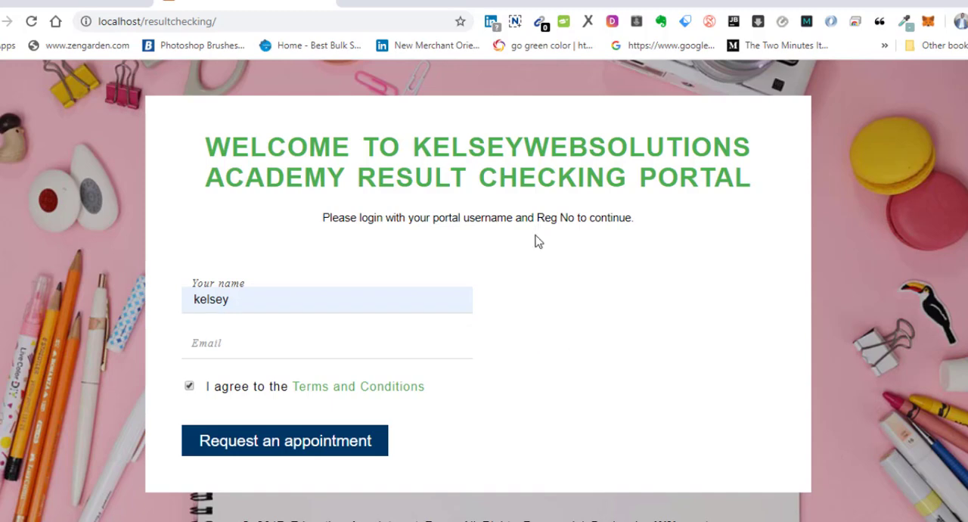
scroll(535, 250, "down", 1)
scroll(535, 264, "up", 1)
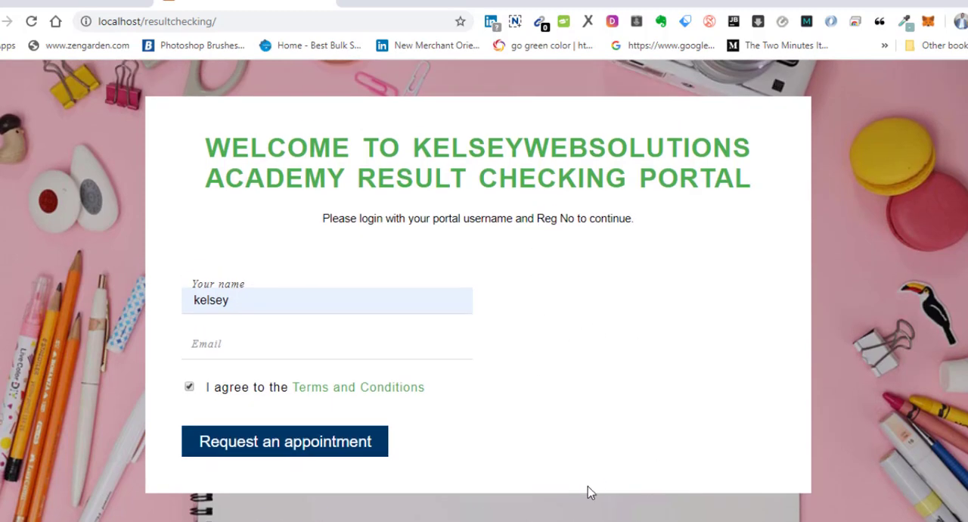
Change the footer copyright year from 2017 to 2019.
key("alt+Tab")
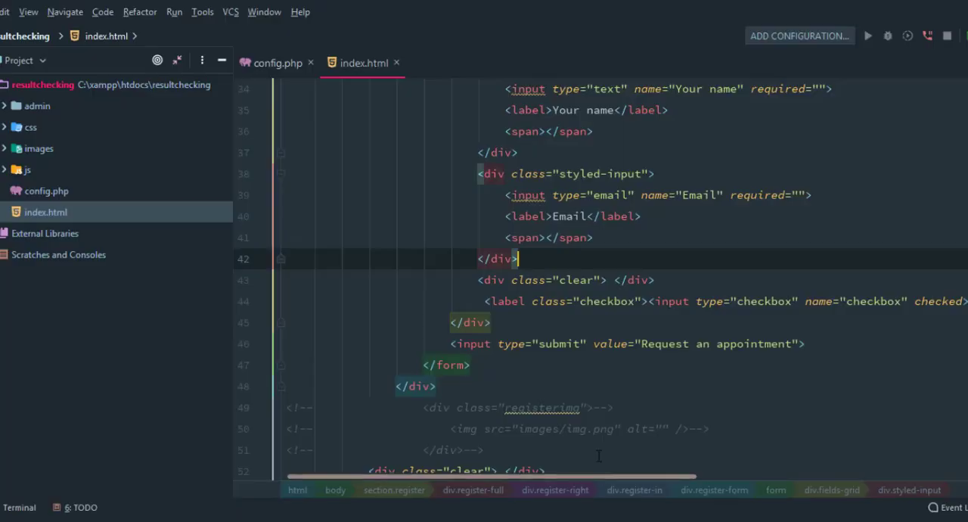
scroll(553, 279, "down", 1)
scroll(553, 279, "down", 1)
scroll(553, 280, "down", 1)
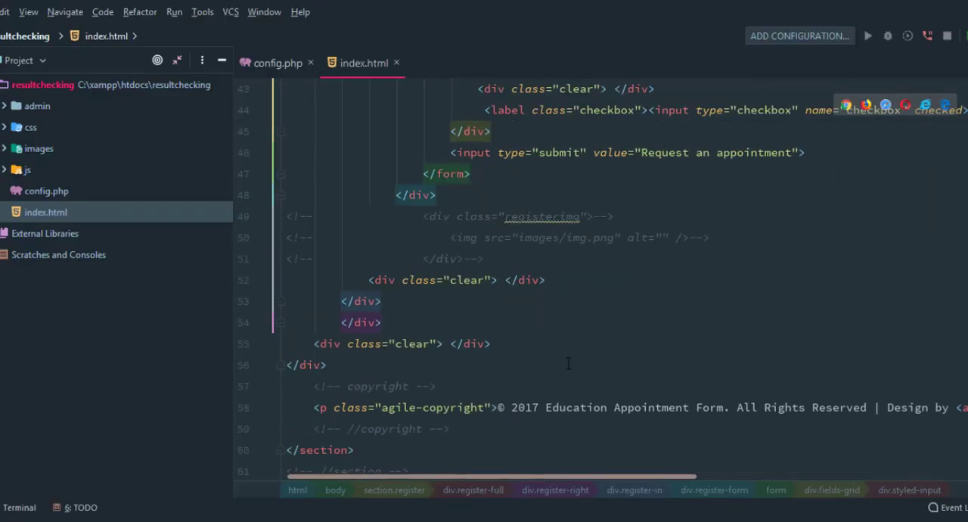
left_click(539, 407)
key("BackSpace")
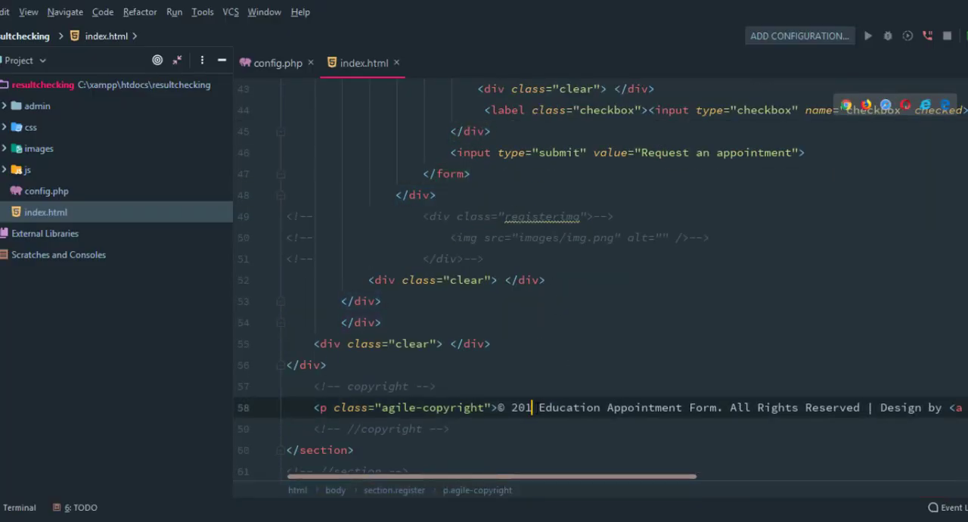
type("9")
scroll(548, 409, "up", 5)
scroll(631, 255, "up", 5)
scroll(630, 255, "up", 4)
scroll(304, 184, "up", 1)
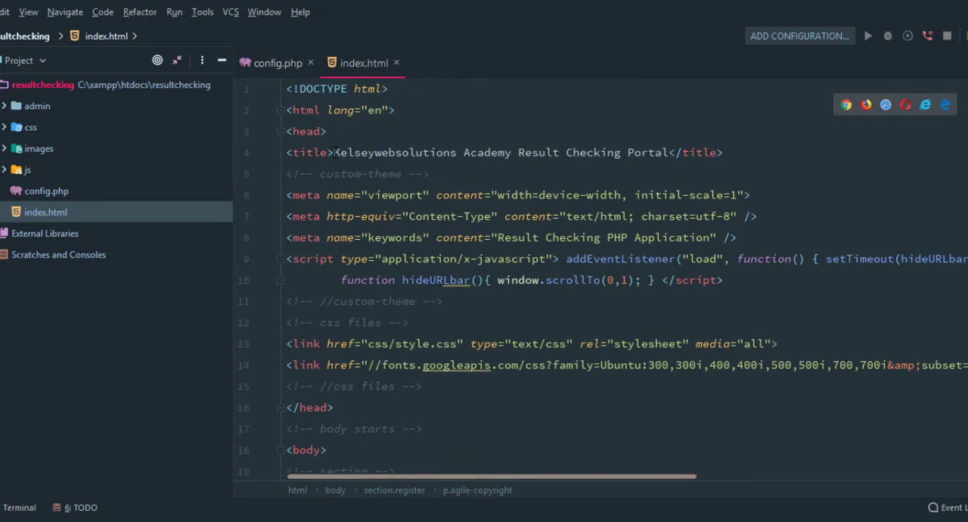
Copy the page title and paste it over the appointment-form wording in the copyright line.
mouse_move(335, 152)
left_mouse_down()
mouse_move(669, 154)
mouse_move(333, 153)
left_mouse_up()
right_click(351, 154)
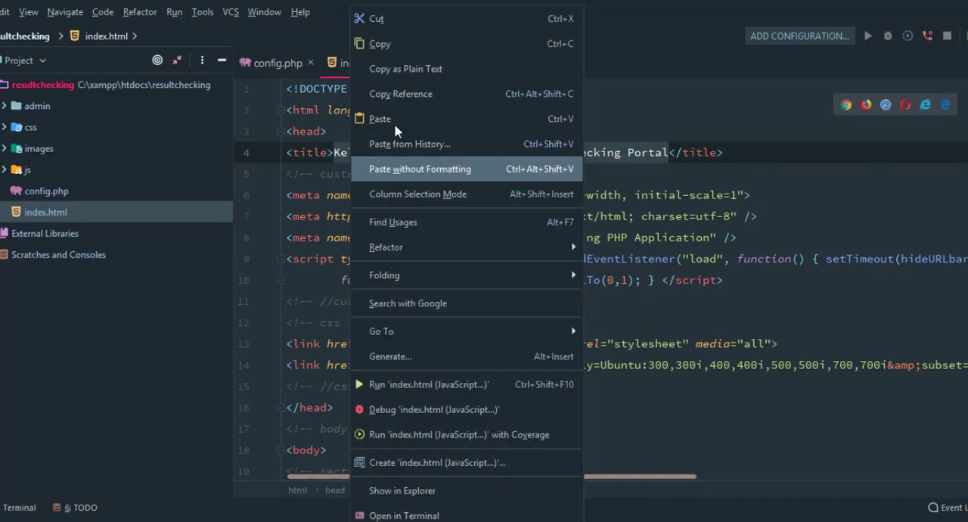
left_click(399, 47)
scroll(498, 213, "down", 3)
scroll(522, 243, "down", 7)
scroll(530, 250, "down", 4)
scroll(530, 250, "down", 1)
left_click_drag(546, 344, 866, 343)
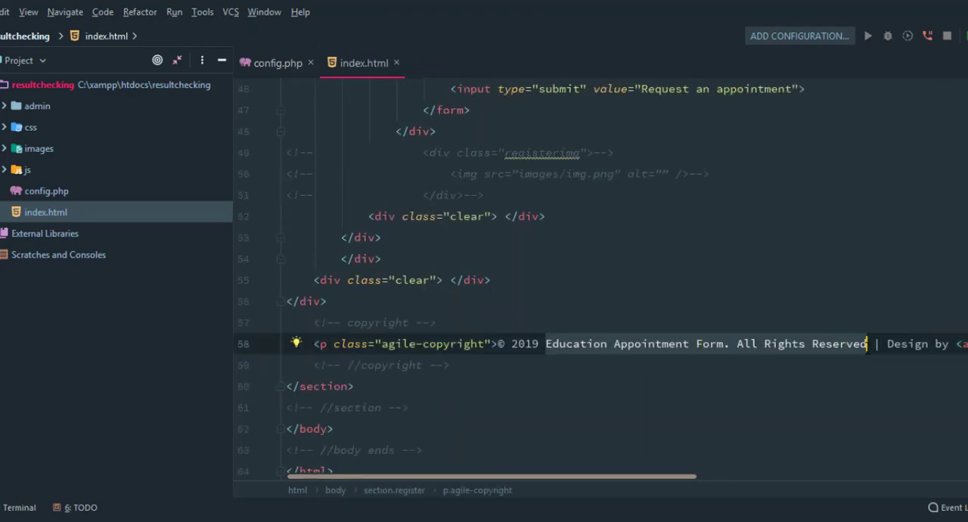
key("ctrl+v")
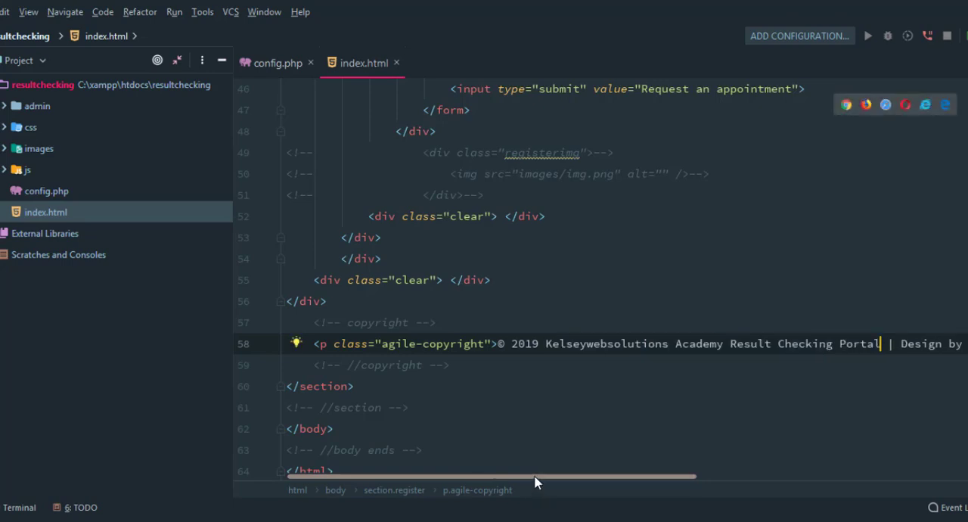
left_click_drag(536, 477, 722, 459)
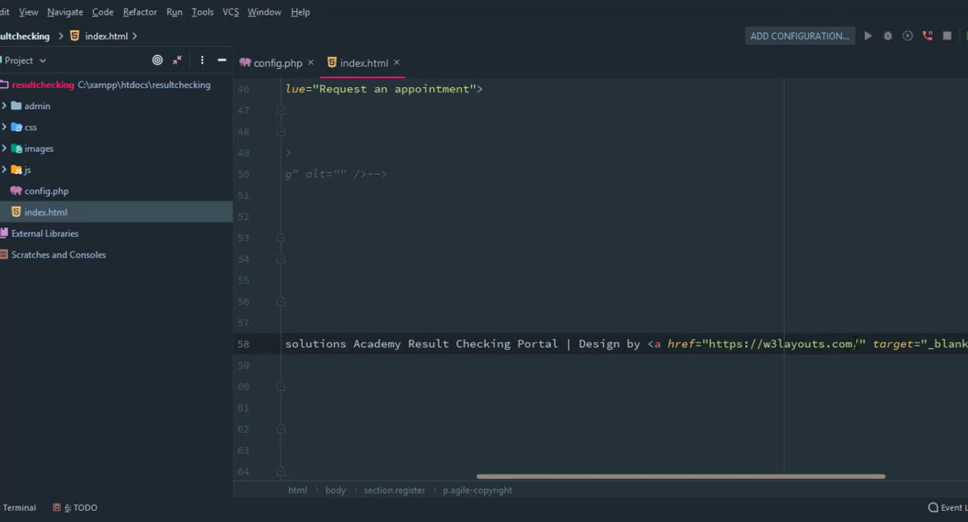
Replace w3layouts.com in the footer href with kelseywebsolutionsacademy.com.ng and select the academy name.
left_click_drag(855, 344, 763, 345)
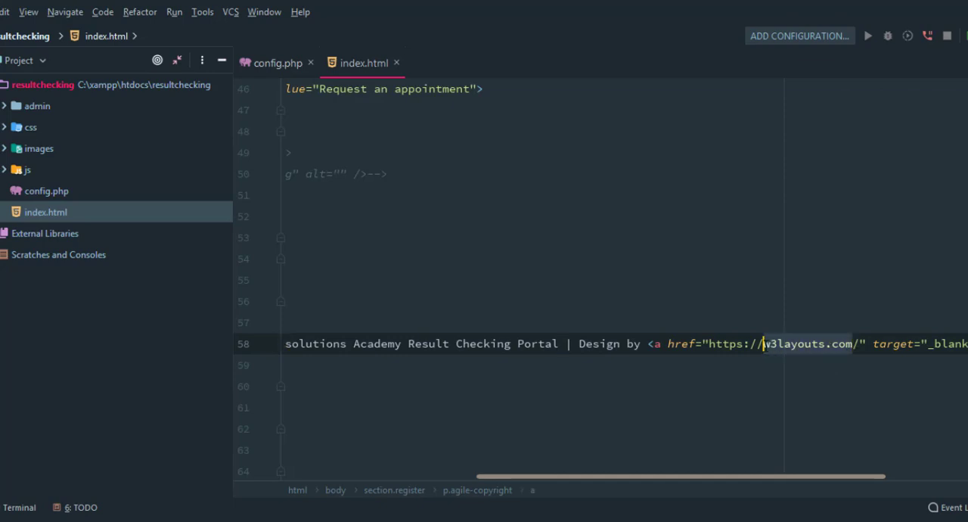
type("kelss")
key("BackSpace")
type("eywebsolutionsacademy")
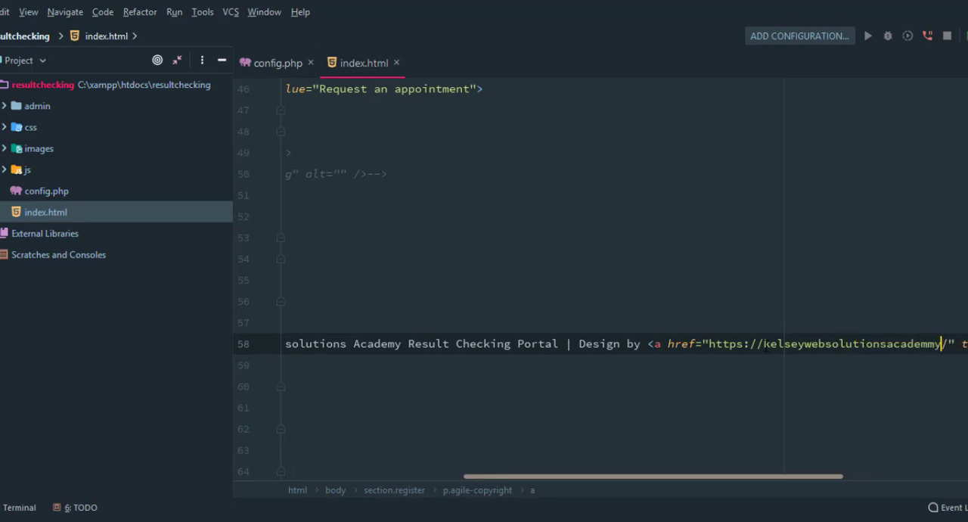
key("BackSpace")
type("y.com")
type("ng")
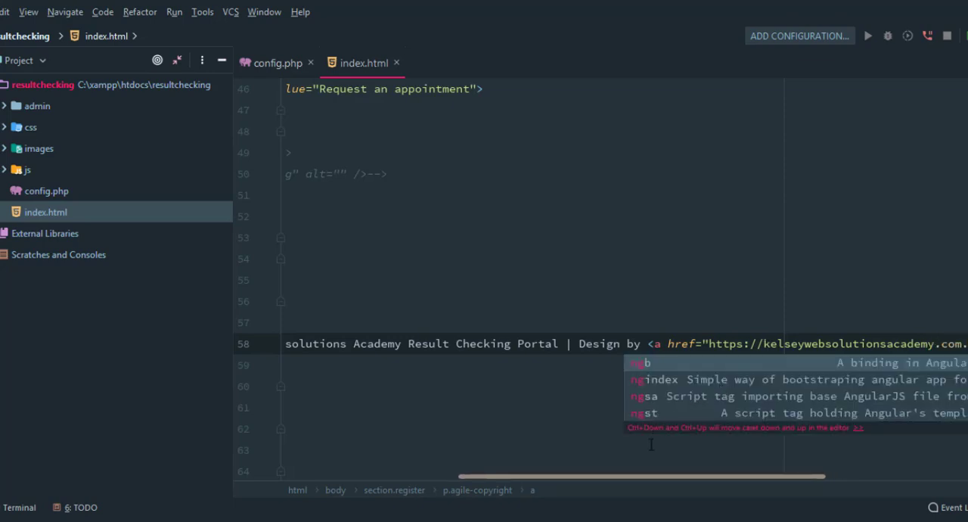
left_click_drag(651, 478, 821, 480)
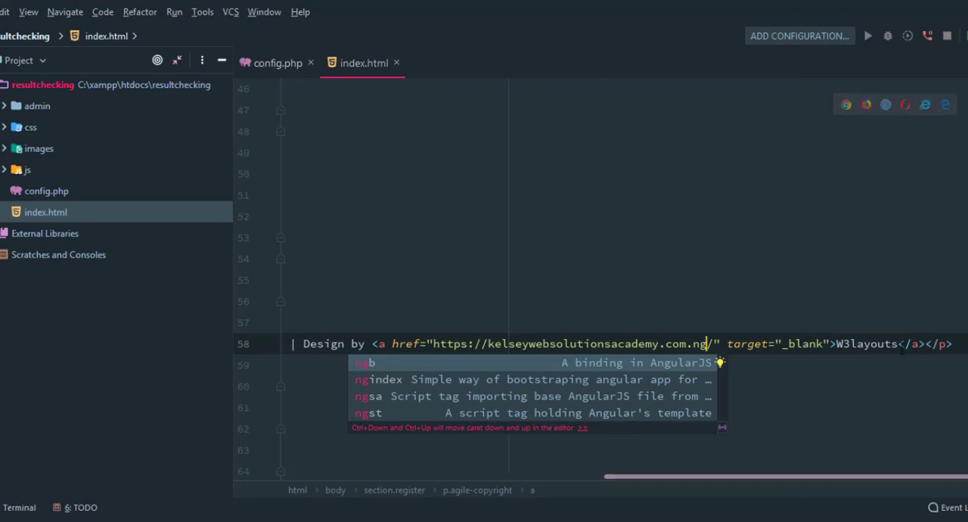
left_click(849, 369)
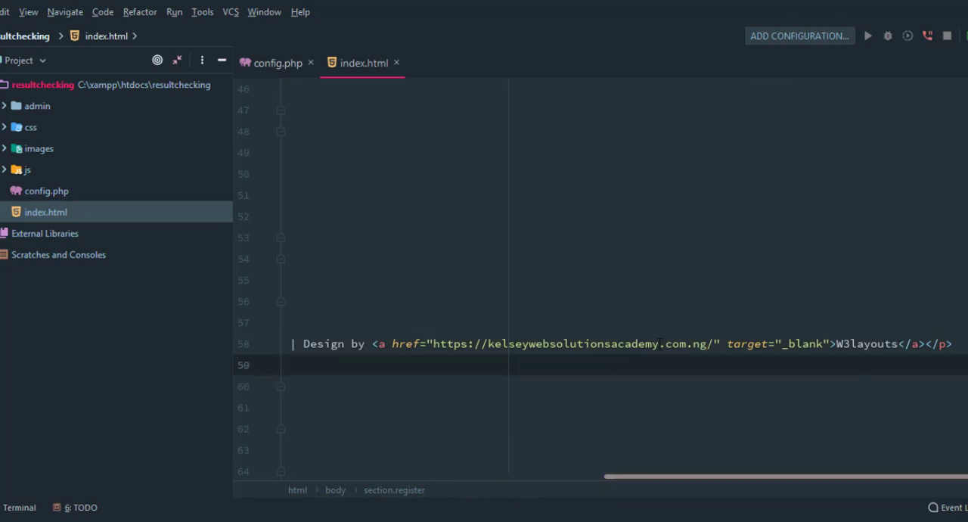
left_click_drag(660, 344, 489, 346)
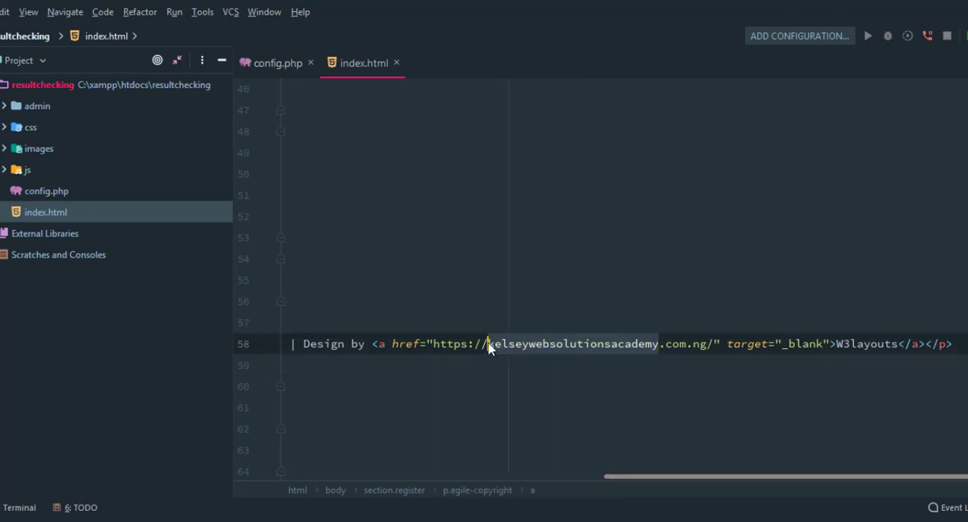
left_click_drag(897, 345, 836, 344)
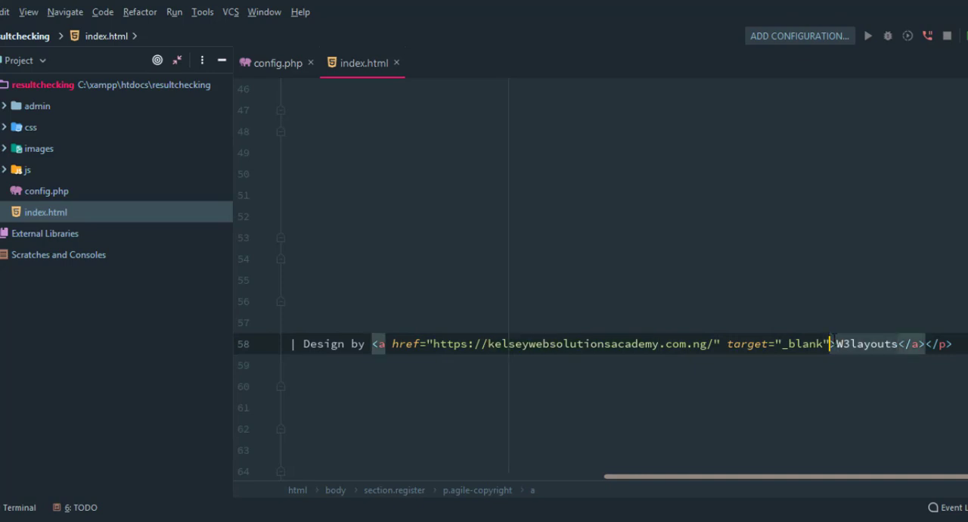
Paste kelseywebsolutionsacademy over the W3layouts link text.
key("ctrl+v")
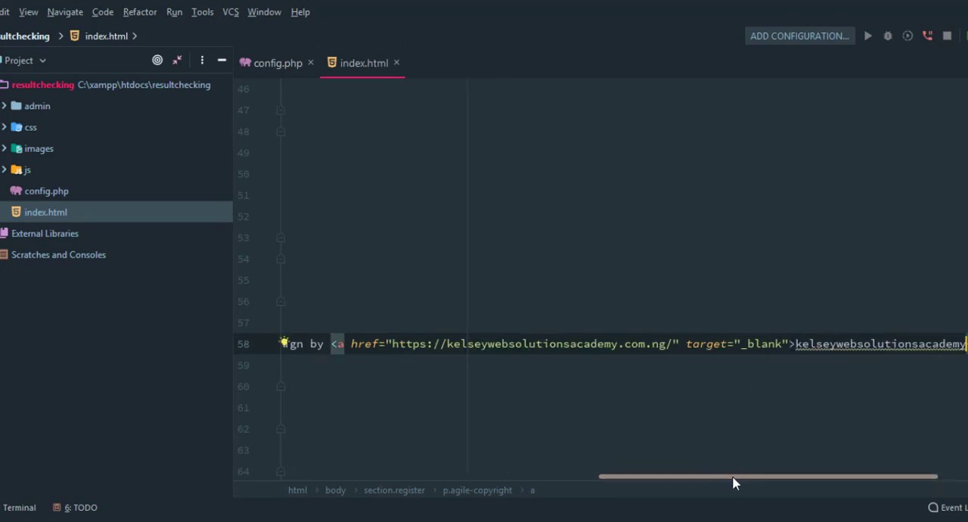
scroll(732, 476, "left", 3)
scroll(757, 471, "right", 5)
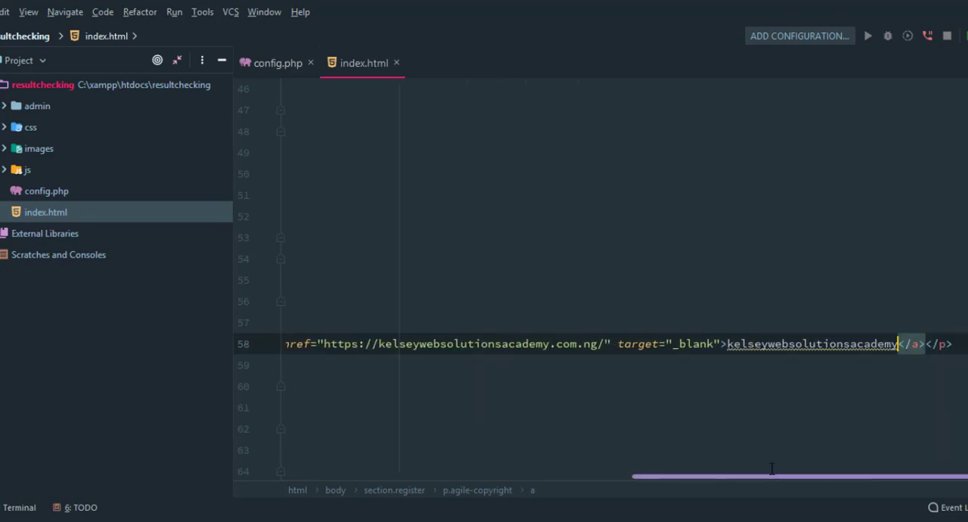
scroll(772, 469, "left", 3)
scroll(628, 447, "left", 5)
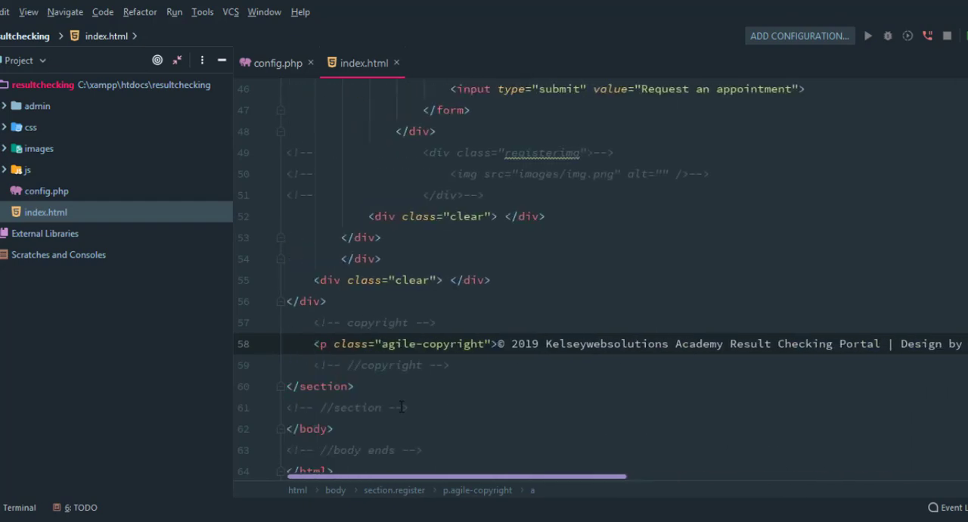
scroll(468, 254, "up", 1)
scroll(468, 254, "up", 2)
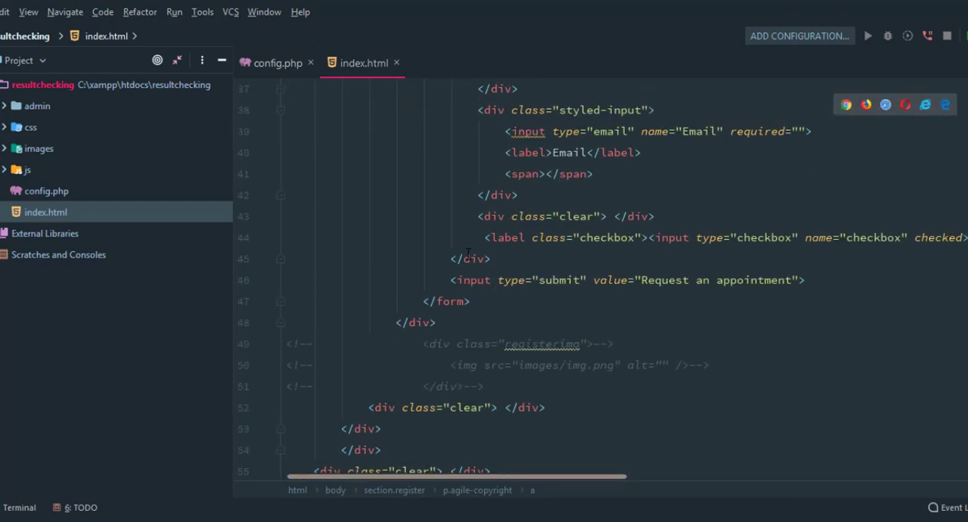
scroll(468, 254, "up", 1)
scroll(484, 257, "up", 1)
scroll(528, 252, "up", 2)
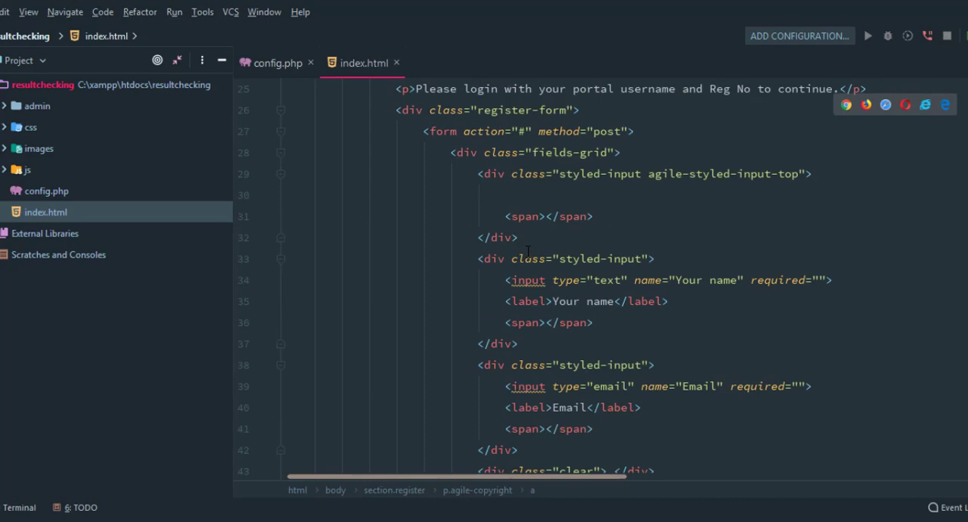
Relabel the first field Username and set its name attribute to username.
left_click(614, 301)
left_click(552, 301)
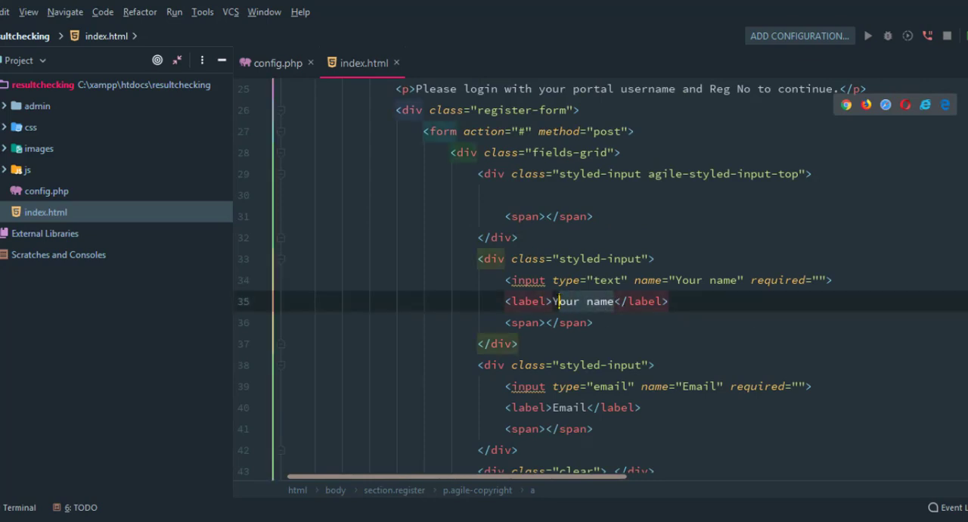
key("ctrl+shift+Right")
key("ctrl+shift+Right")
type("Username")
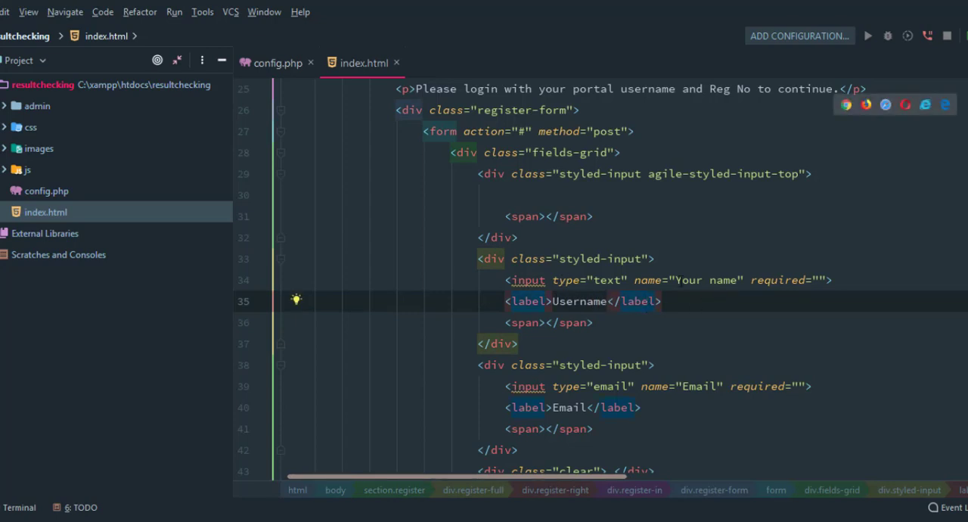
left_click(736, 283)
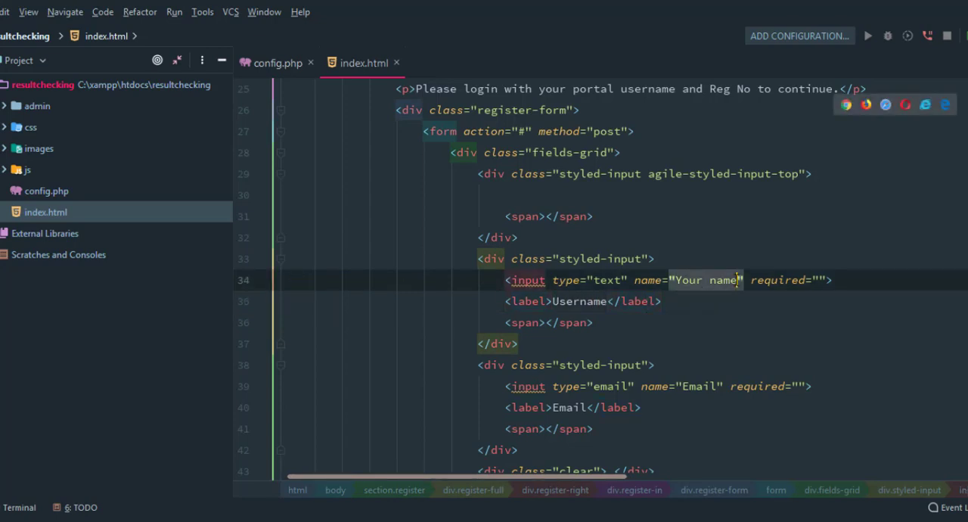
key("BackSpace")
key("BackSpace")
key("BackSpace")
key("BackSpace")
key("BackSpace")
key("BackSpace")
key("BackSpace")
key("BackSpace")
key("BackSpace")
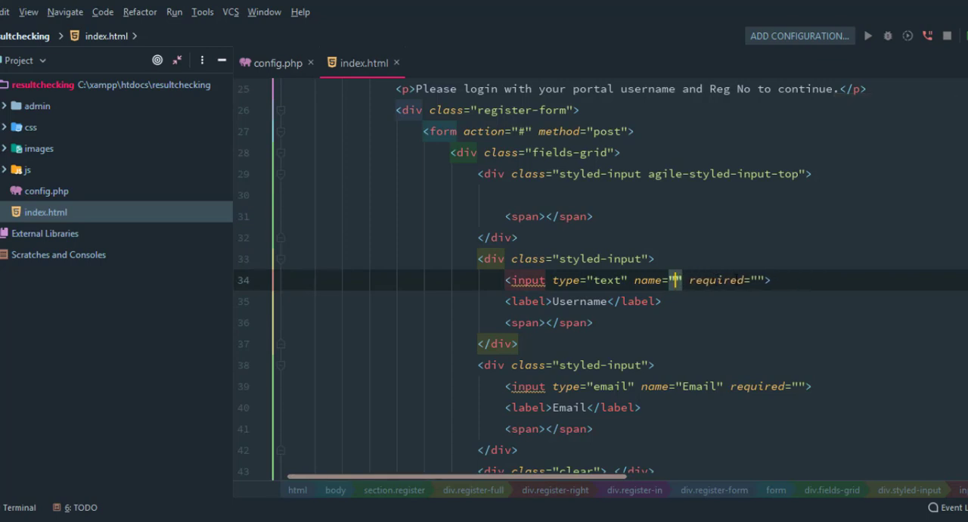
type("username")
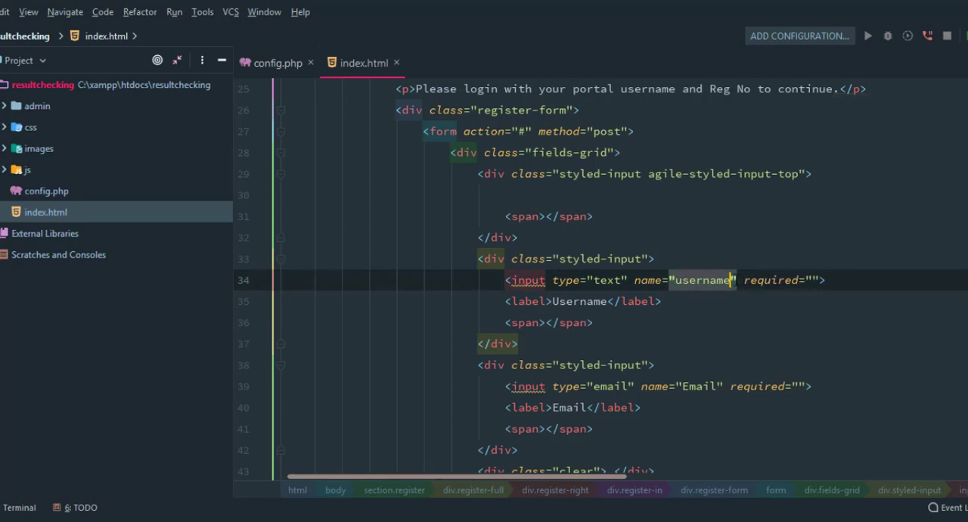
left_click(690, 296)
scroll(580, 366, "down", 1)
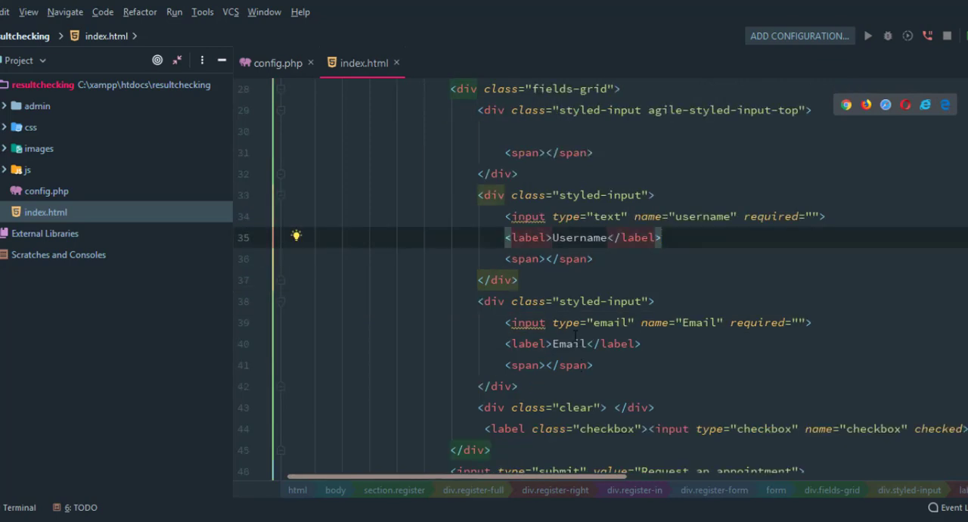
Make the second input type password, name regno, labelled Enter Reg No.
left_click(629, 323)
key("BackSpace")
key("BackSpace")
key("BackSpace")
key("BackSpace")
key("BackSpace")
type("password")
left_click(737, 323)
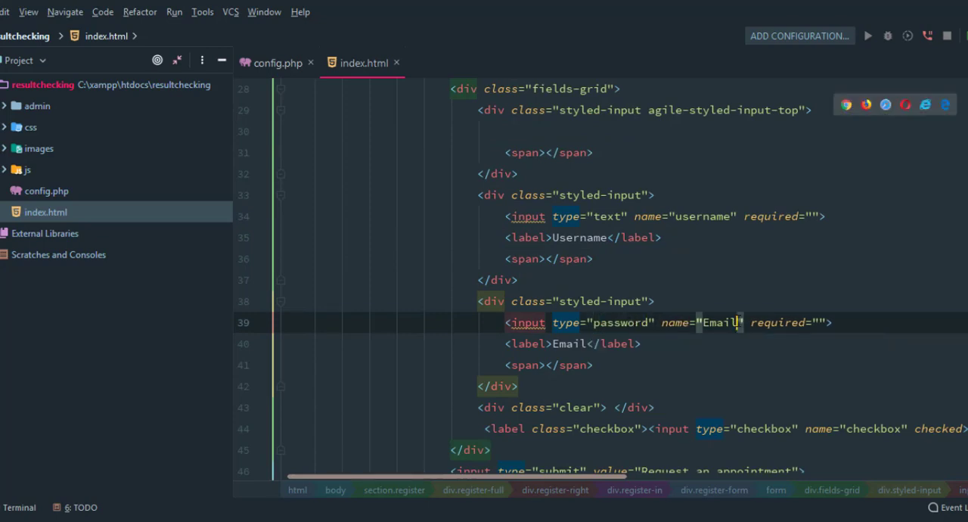
key("BackSpace")
key("BackSpace")
key("BackSpace")
key("BackSpace")
key("BackSpace")
type("regno")
key("Down")
key("Left")
key("Left")
key("Left")
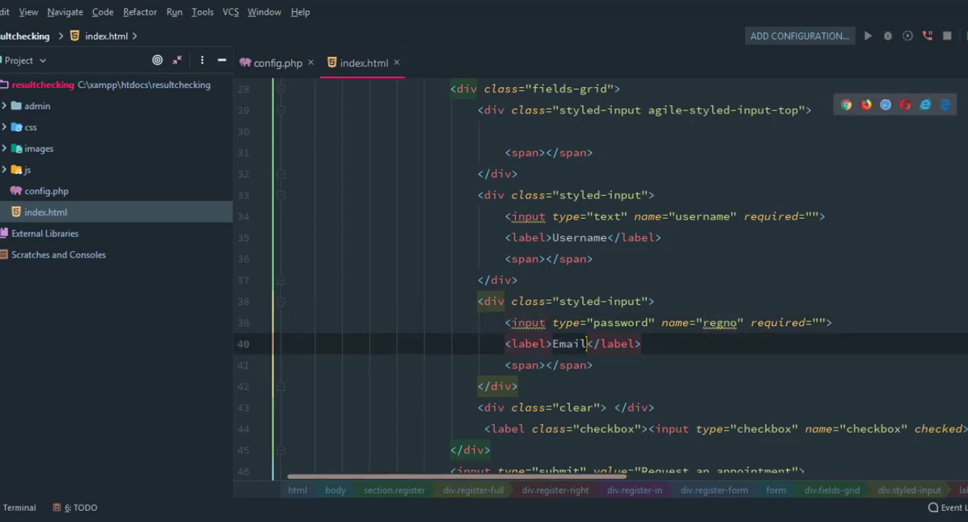
key("BackSpace")
key("BackSpace")
key("BackSpace")
key("BackSpace")
key("BackSpace")
type("Enter Reg No")
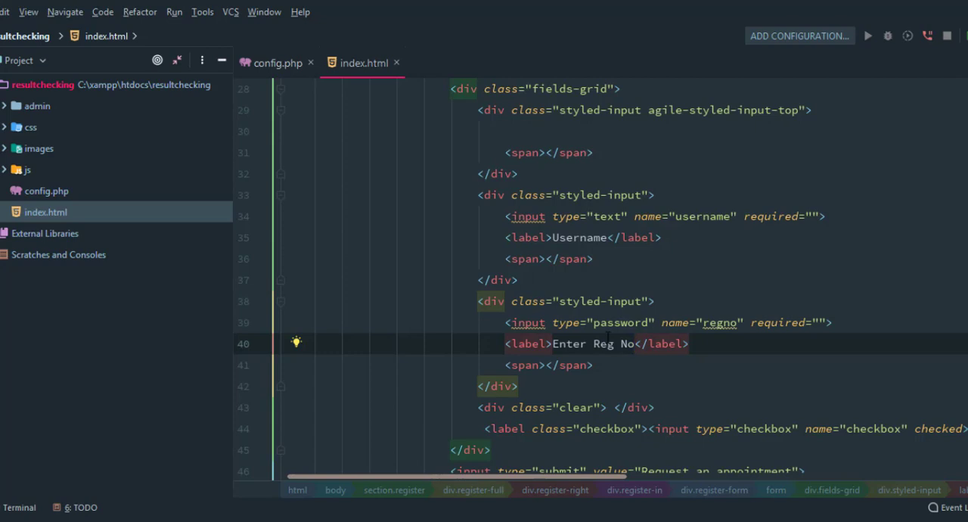
left_click(582, 322)
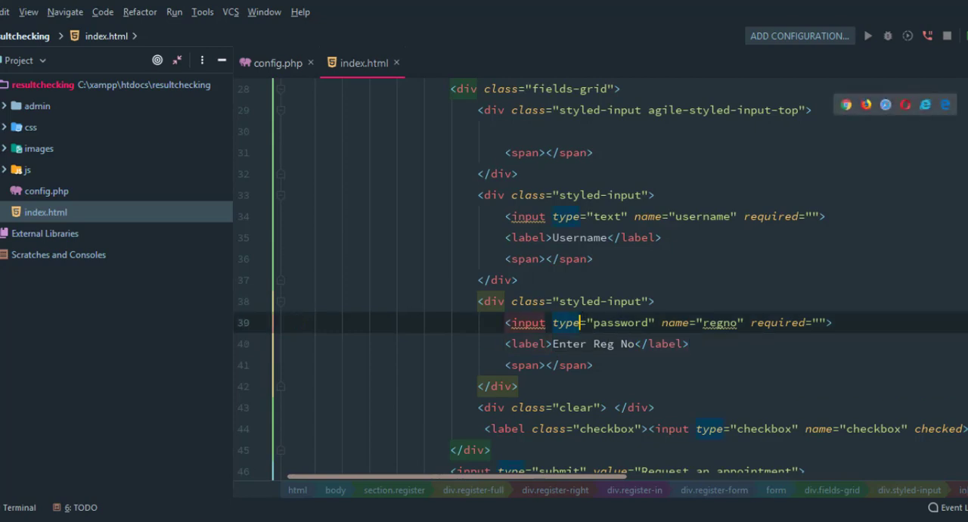
Preview the portal in Chrome and clear the autofilled Username value.
left_click(302, 485)
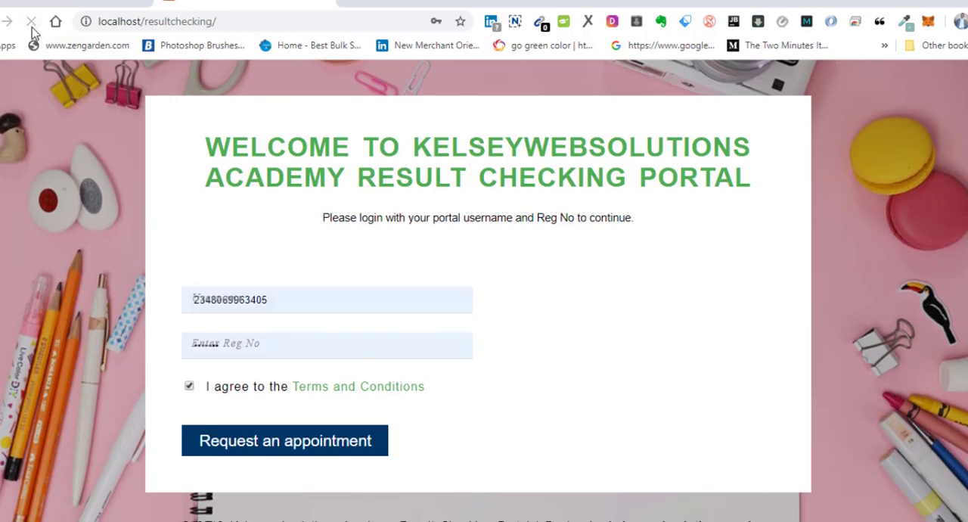
left_click(301, 298)
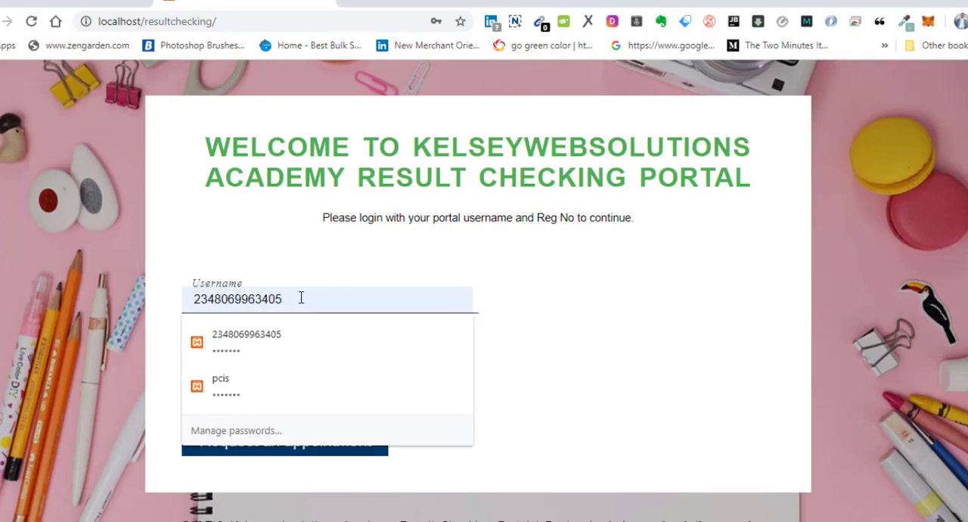
left_click_drag(301, 298, 192, 298)
key("BackSpace")
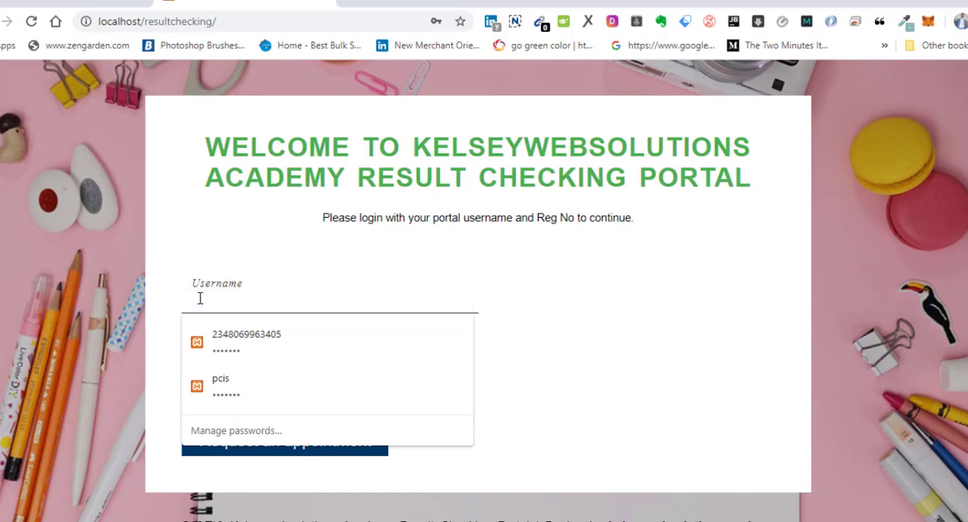
left_click(190, 262)
left_click(237, 302)
left_click(190, 244)
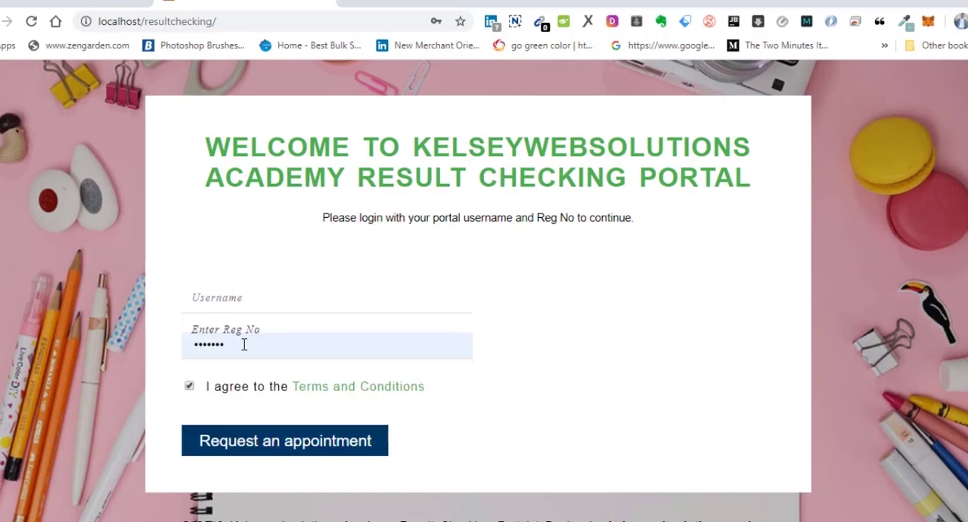
Clear the autofilled Reg No value and dismiss saved-password suggestions, leaving both fields empty.
left_click_drag(244, 345, 149, 346)
key("BackSpace")
left_click(202, 257)
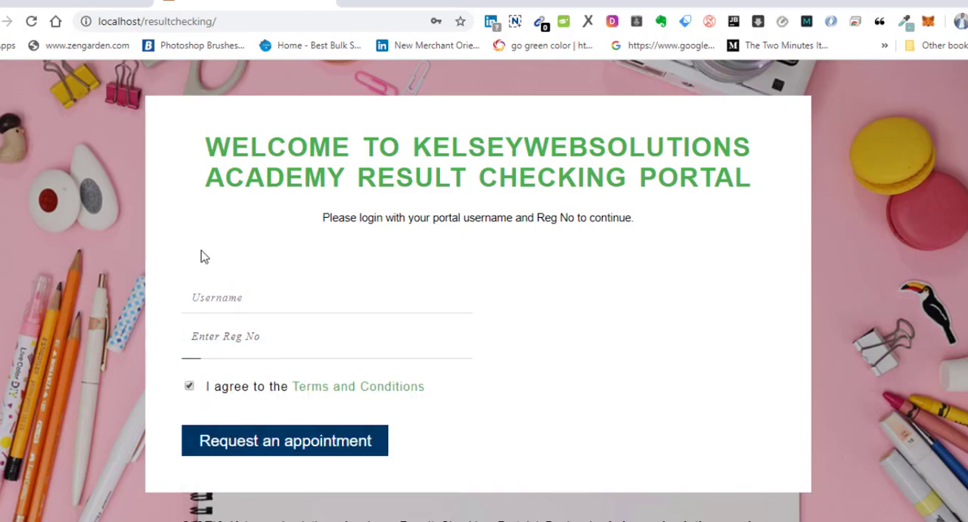
left_click(214, 354)
left_click(205, 283)
left_click(212, 302)
left_click(188, 242)
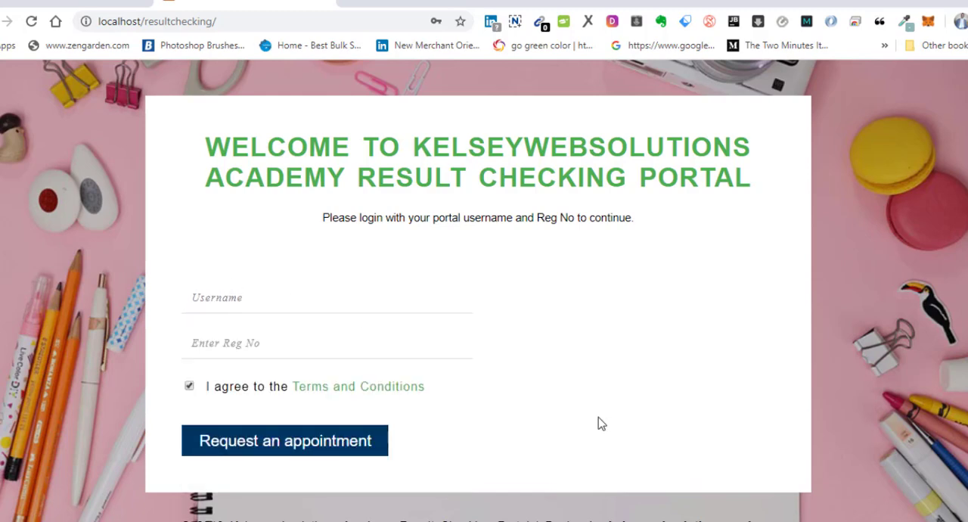
Replace the submit button's value 'Request an appointment' with 'Submit and Continue'.
key("alt+Tab")
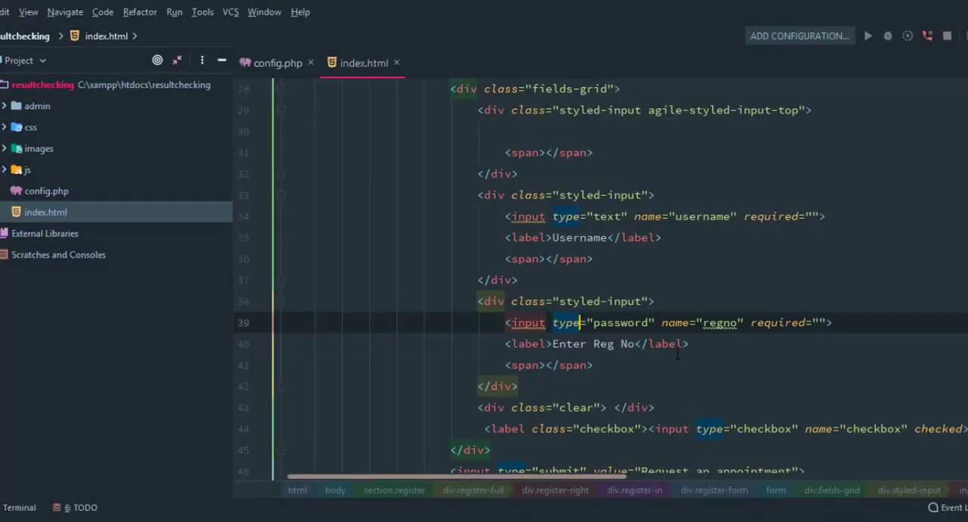
left_click(662, 366)
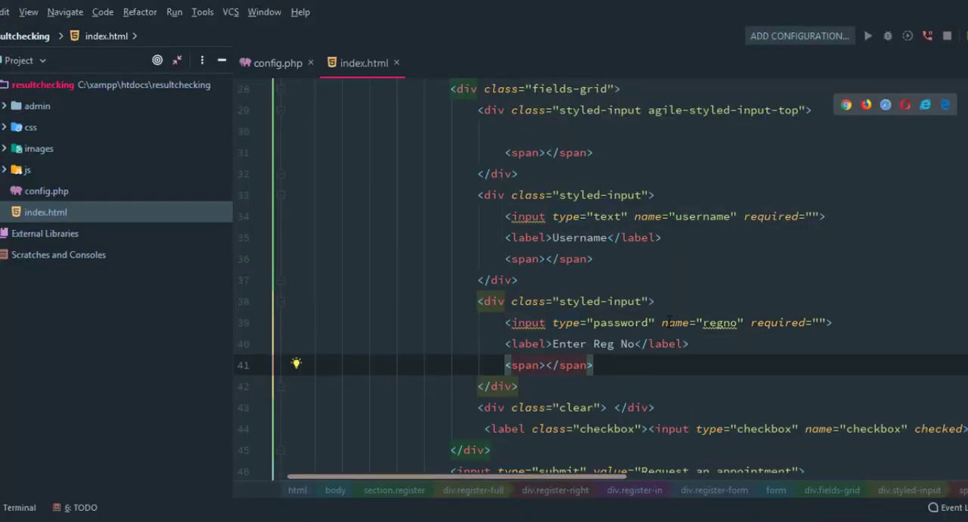
scroll(658, 334, "up", 2)
scroll(654, 327, "up", 1)
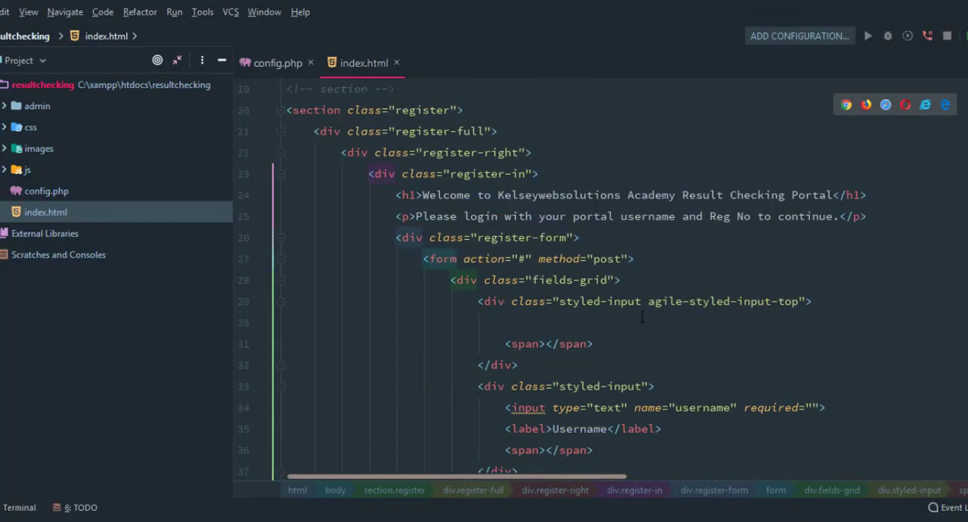
scroll(640, 316, "up", 2)
scroll(641, 315, "up", 1)
scroll(640, 313, "up", 3)
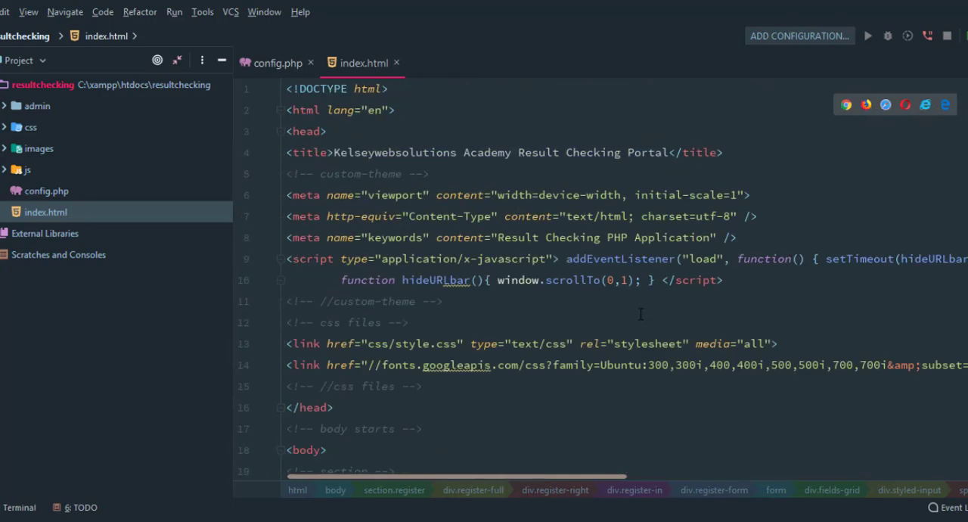
scroll(496, 310, "down", 7)
scroll(496, 309, "down", 3)
scroll(497, 309, "down", 5)
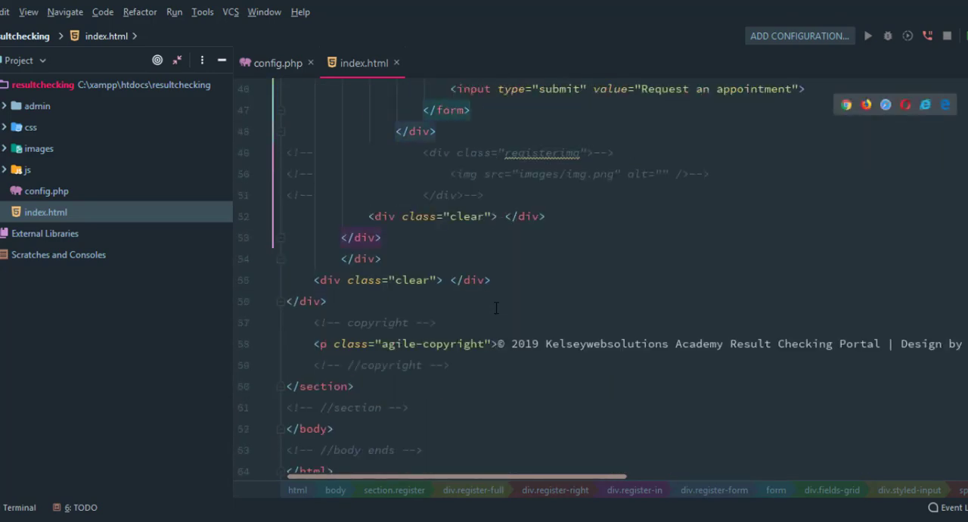
scroll(497, 310, "down", 1)
scroll(497, 309, "down", 1)
scroll(496, 309, "up", 3)
scroll(497, 309, "up", 1)
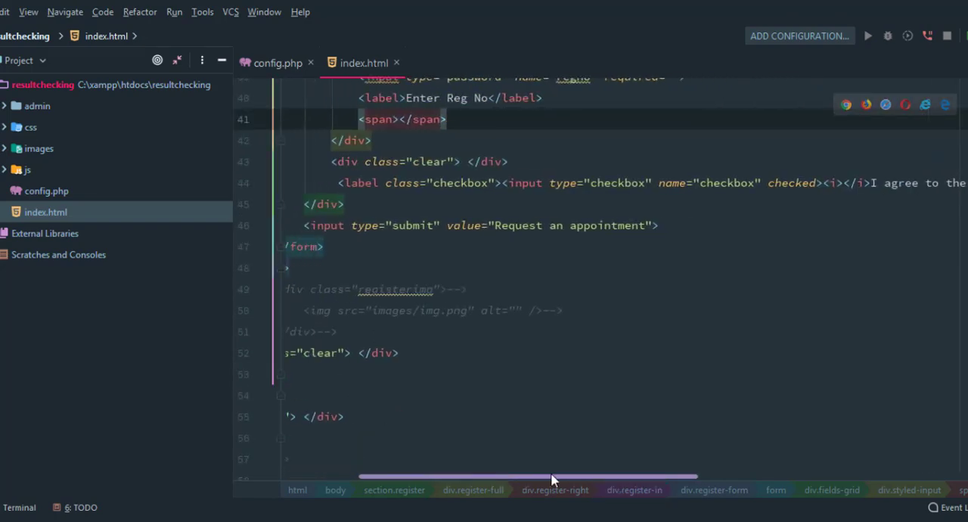
left_click_drag(524, 478, 533, 478)
left_click_drag(777, 225, 622, 225)
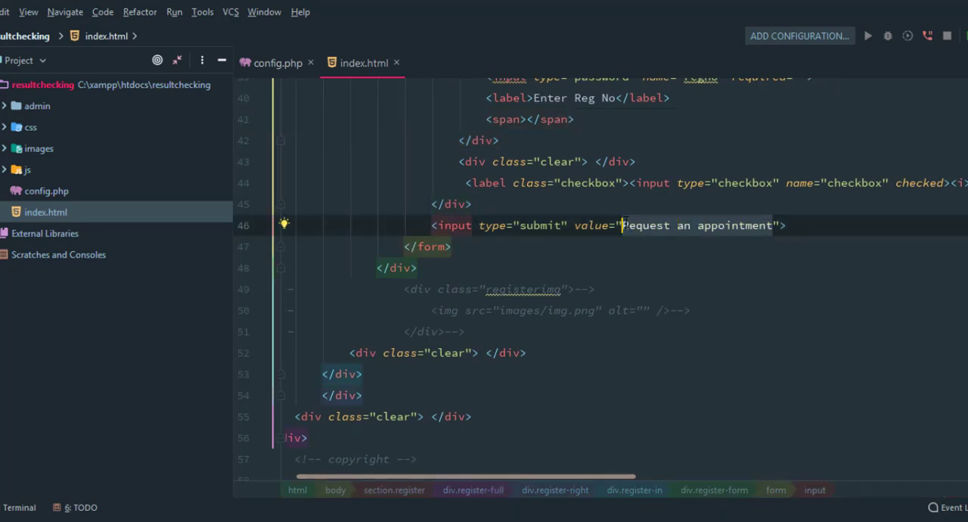
type("Submit and Continue")
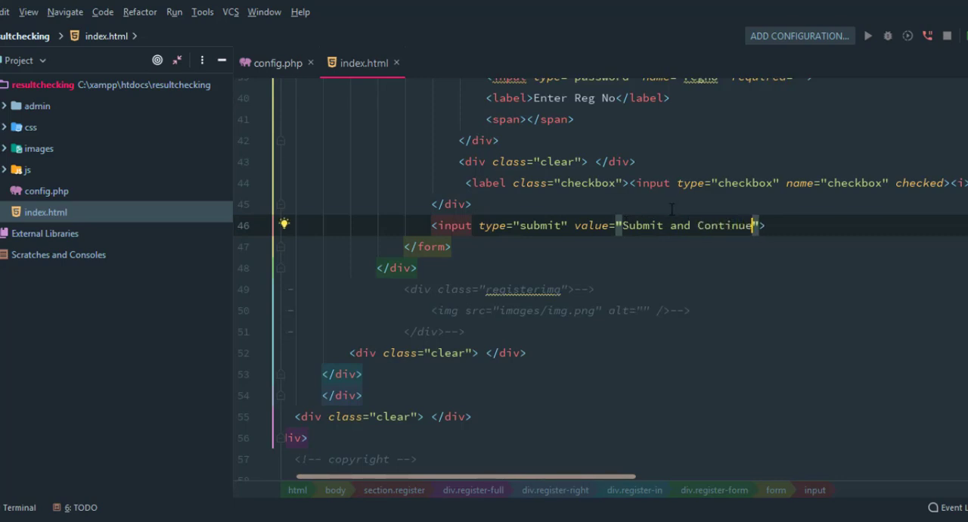
left_click(671, 208)
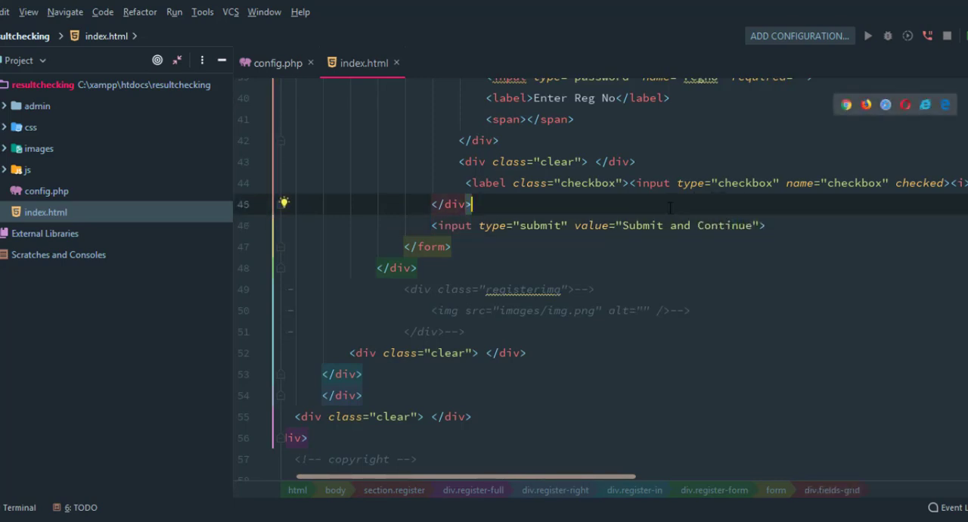
scroll(671, 208, "up", 1)
scroll(670, 208, "up", 2)
scroll(670, 208, "up", 1)
Reload the portal to show the Submit and Continue button and empty both autofilled fields.
left_click(313, 475)
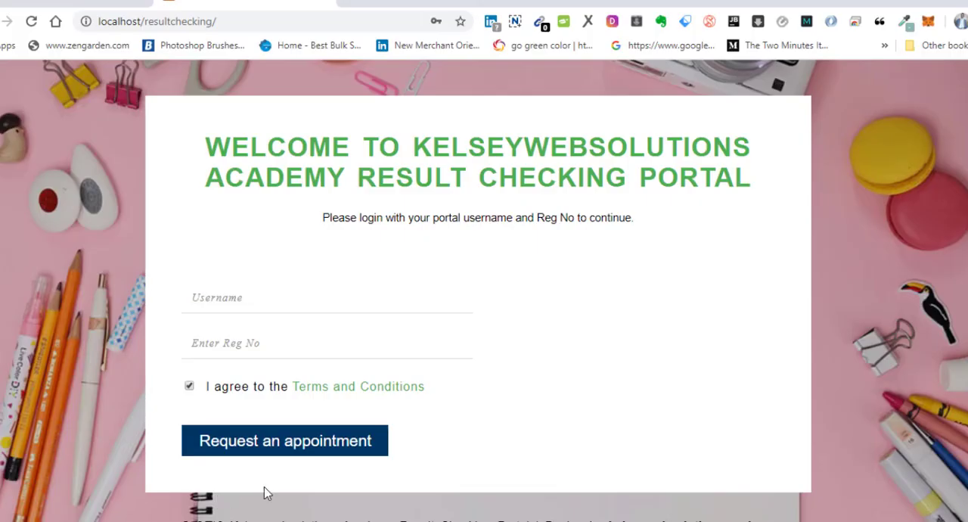
left_click(31, 21)
left_click(279, 306)
key("BackSpace")
type("5")
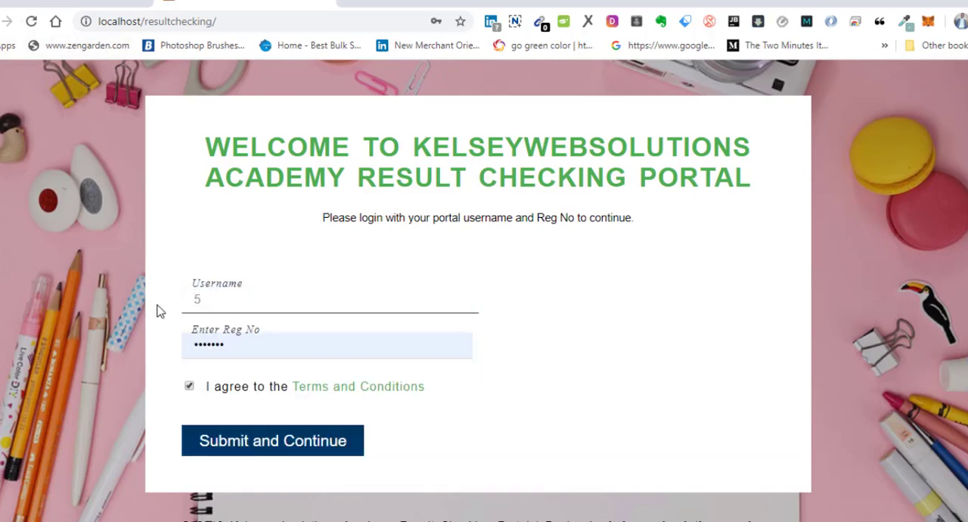
key("BackSpace")
key("Tab")
key("BackSpace")
left_click(230, 245)
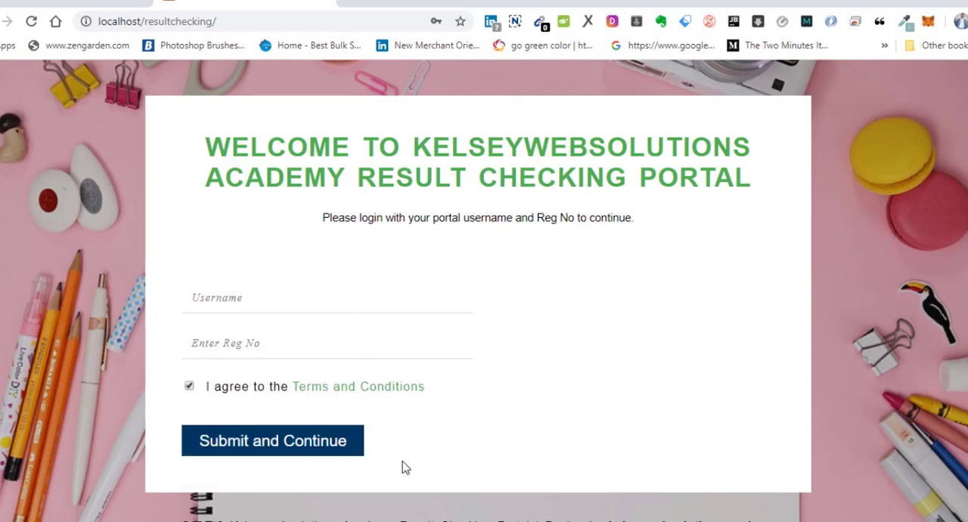
key("alt+Tab")
mouse_move(530, 300)
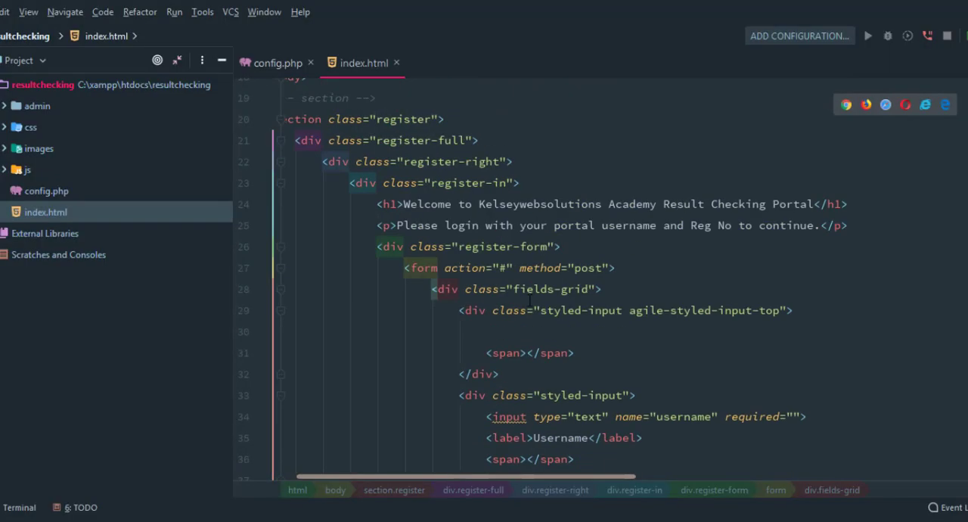
Rename index.html to index.php via Refactor > Rename in the Project panel.
right_click(47, 214)
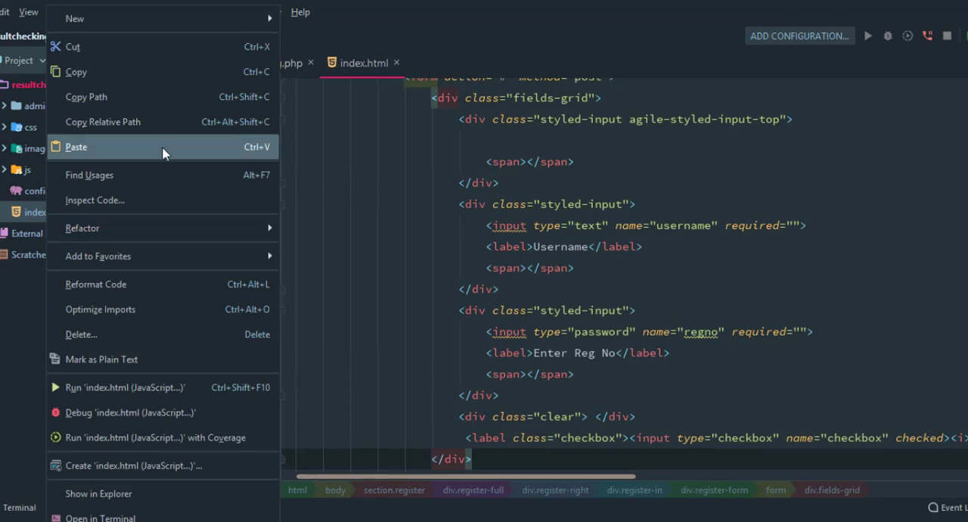
left_click(320, 236)
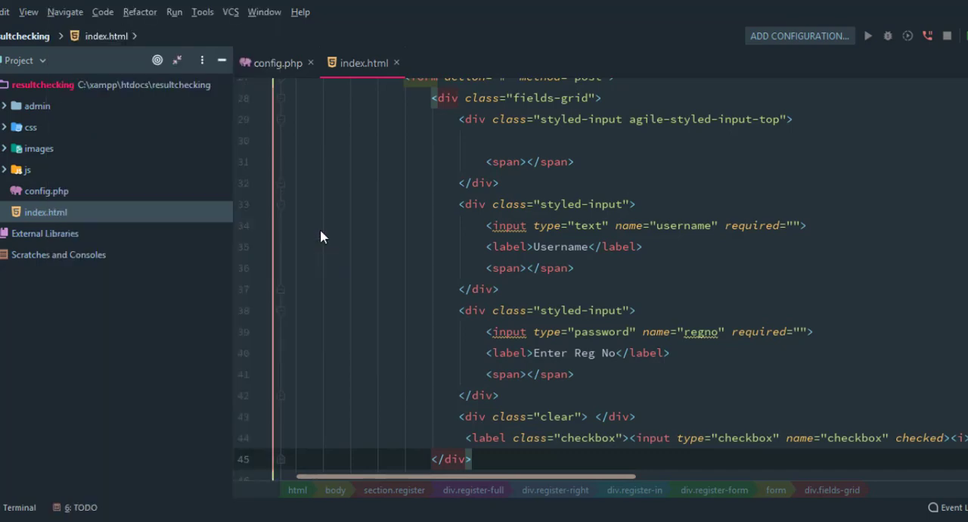
left_click(426, 239)
key("BackSpace")
key("BackSpace")
key("BackSpace")
type("index.php")
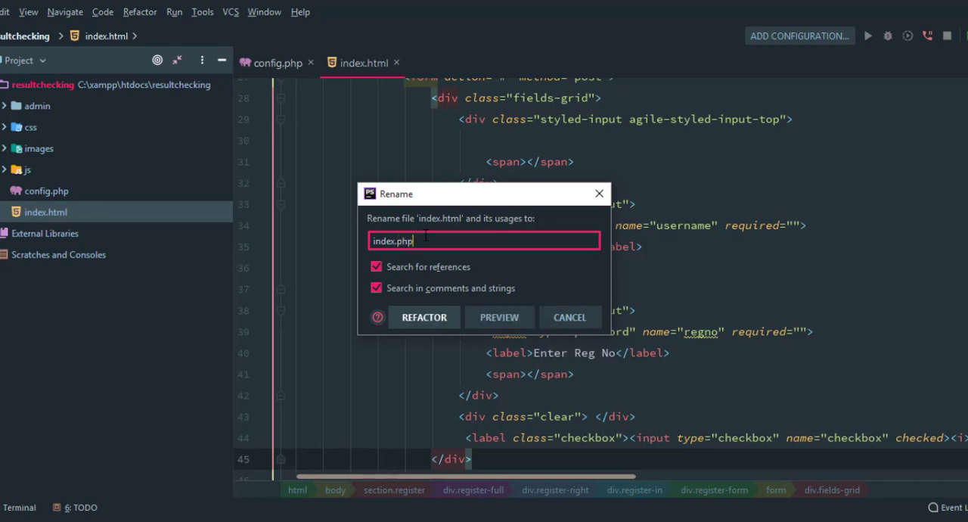
key("Return")
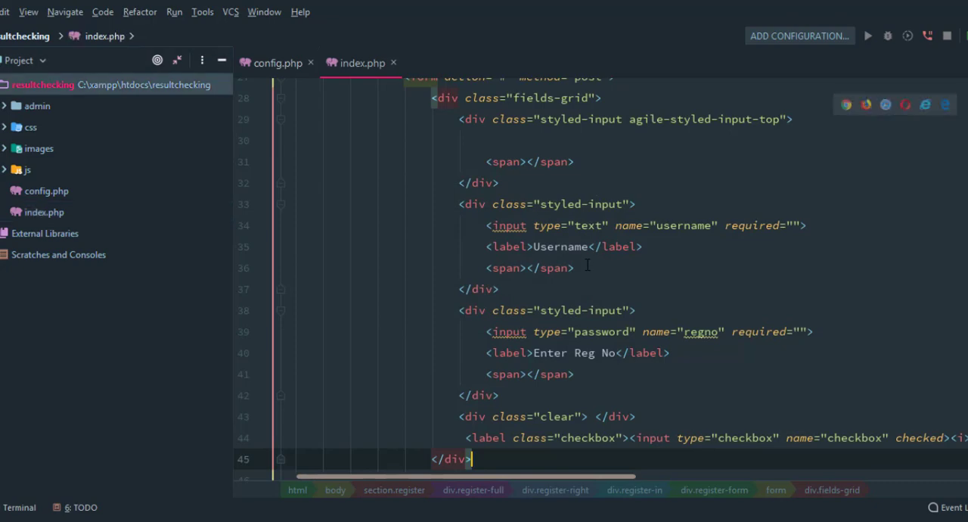
scroll(586, 265, "up", 6)
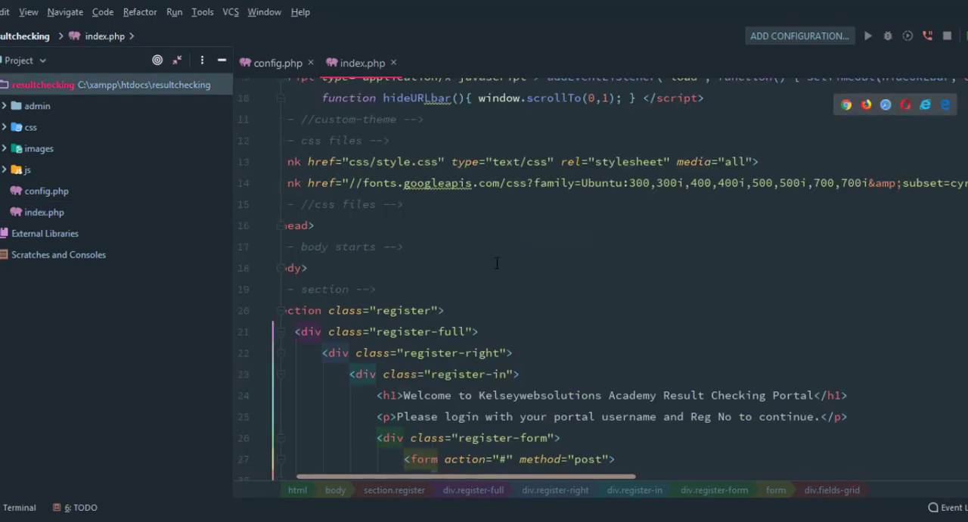
scroll(586, 265, "up", 3)
left_click_drag(423, 478, 373, 478)
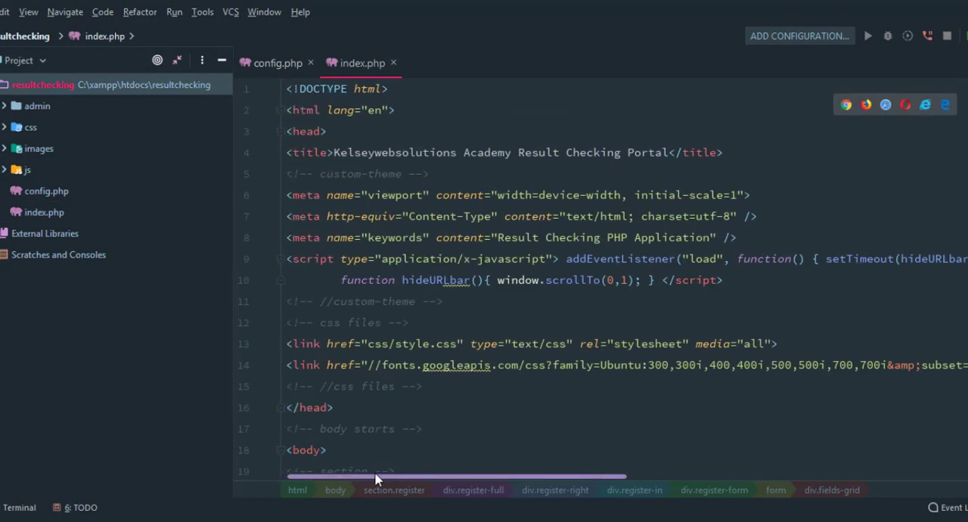
Drag the Project panel divider left to widen the editor for index.php.
left_click_drag(229, 254, 130, 257)
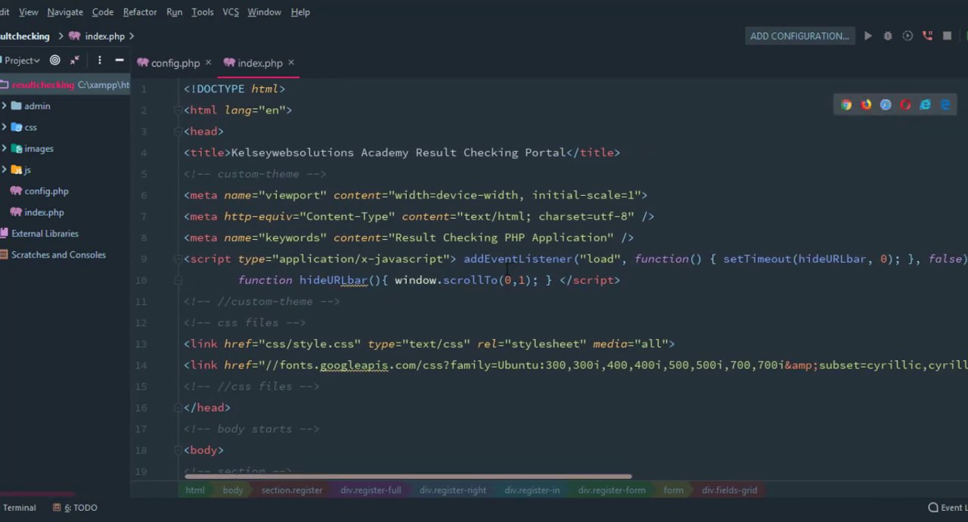
scroll(506, 270, "down", 3)
scroll(507, 270, "down", 4)
scroll(504, 273, "down", 4)
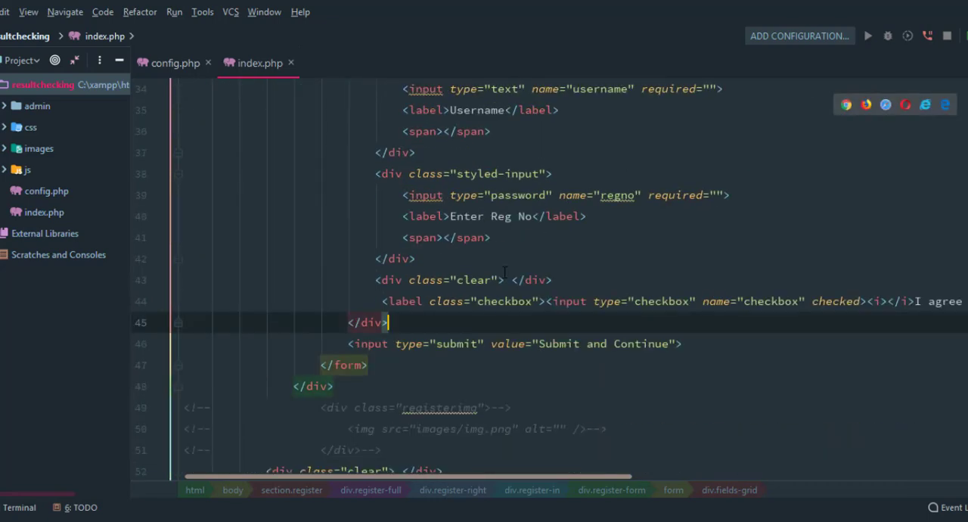
scroll(505, 272, "down", 4)
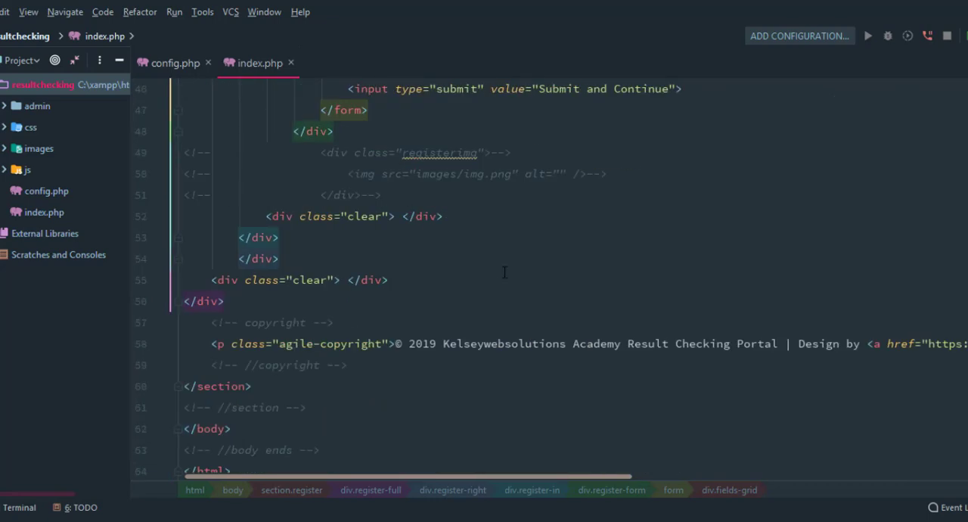
scroll(504, 273, "down", 2)
scroll(504, 273, "up", 3)
scroll(500, 273, "up", 3)
scroll(499, 273, "up", 5)
scroll(499, 272, "up", 4)
scroll(499, 272, "up", 2)
scroll(498, 271, "down", 1)
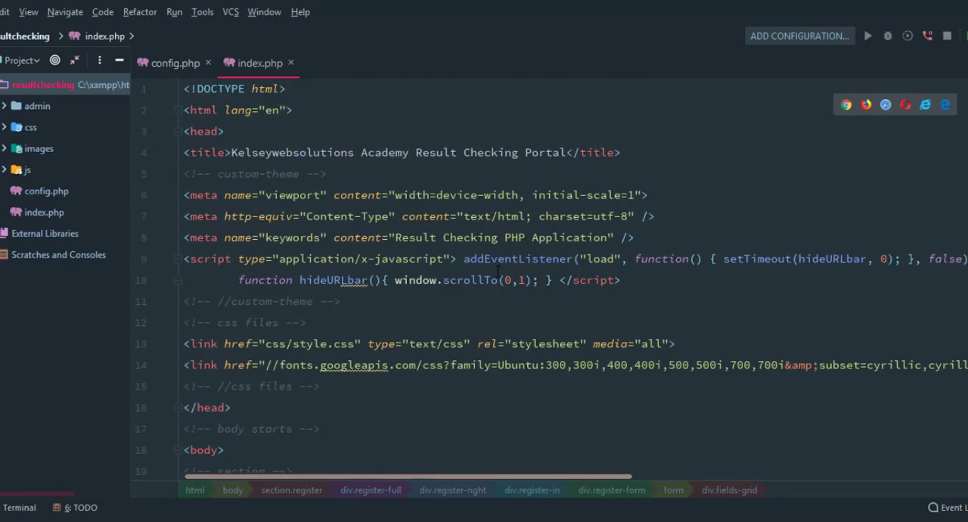